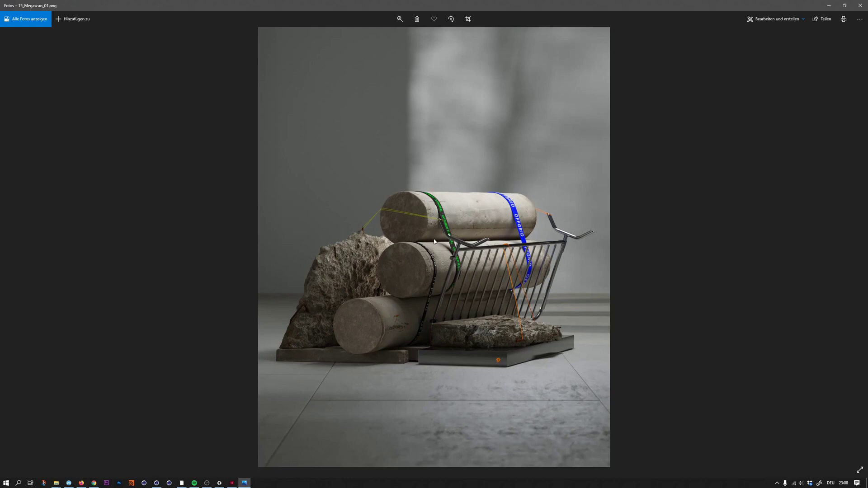
# Step: Look through the finished Megascan renders, ending with the red-lit version, and put the image viewer and folder window away
pyautogui.press('Right')
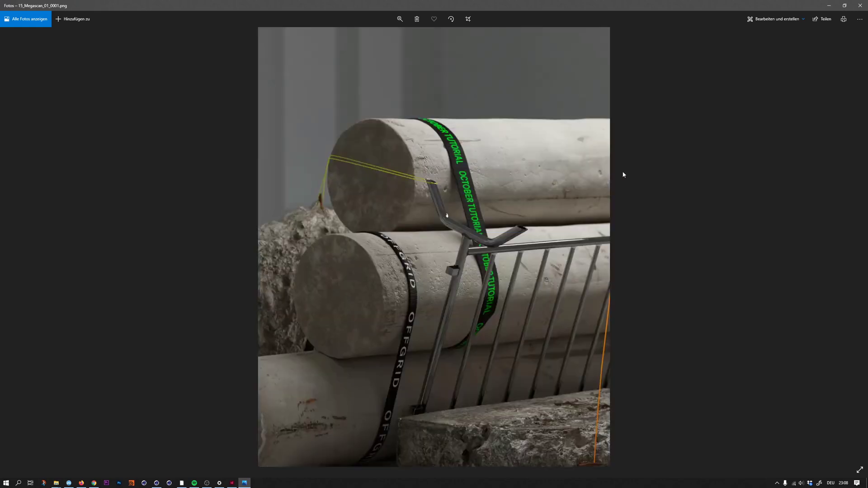
pyautogui.press('Right')
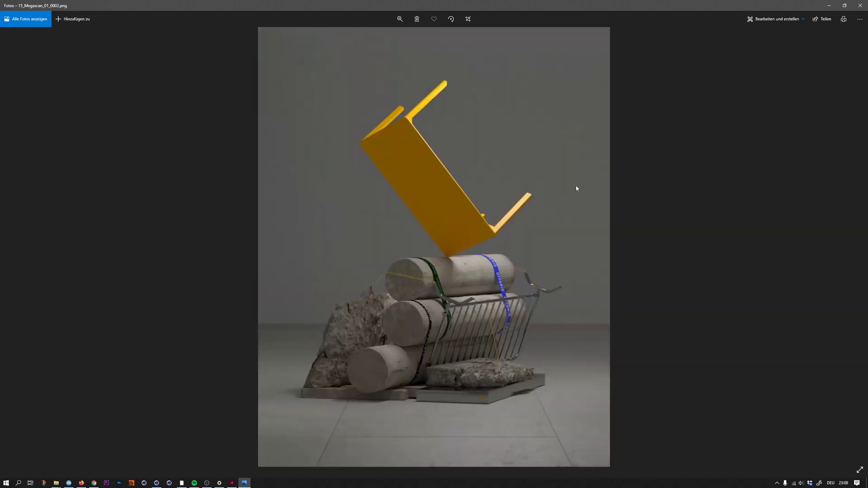
pyautogui.press('Right')
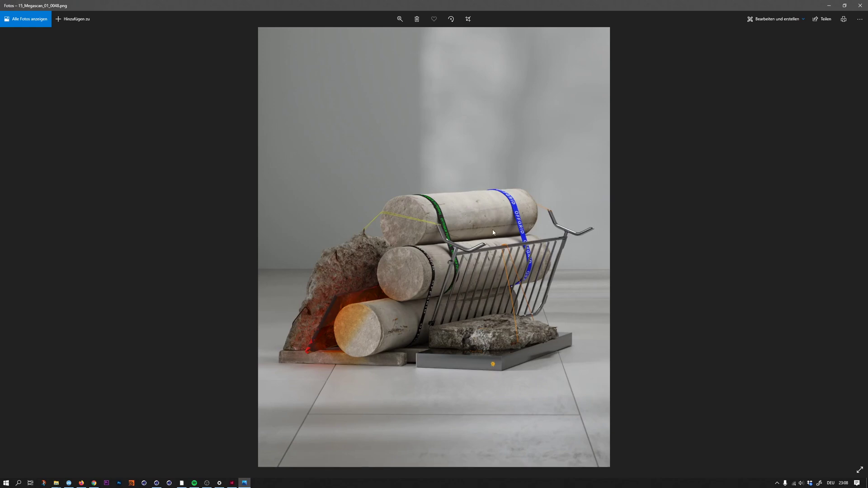
pyautogui.press('Right')
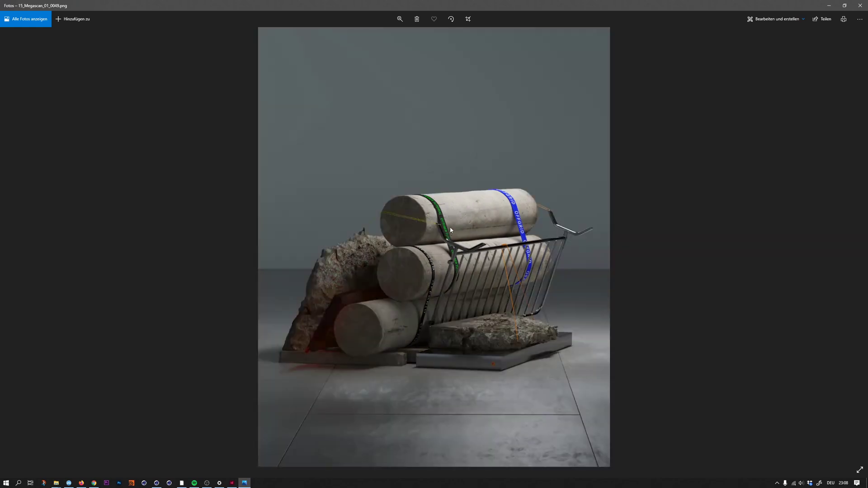
pyautogui.press('Right')
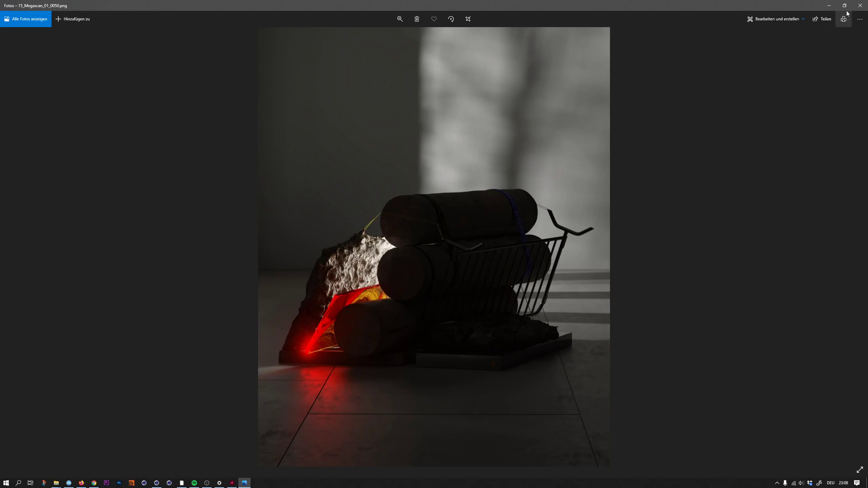
pyautogui.click(831, 7)
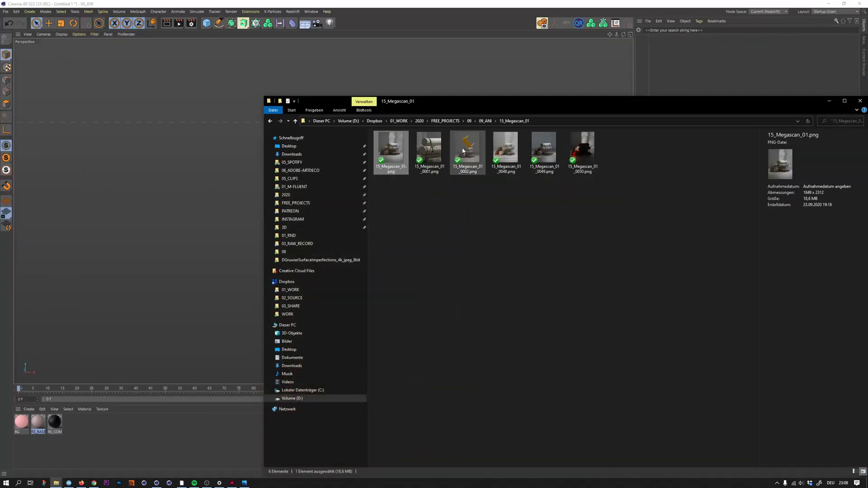
pyautogui.click(830, 101)
# Step: Add a cylinder, resize it to a 15 cm radius and about 142 cm height, and pitch it 90° to lie horizontally
pyautogui.click(206, 23)
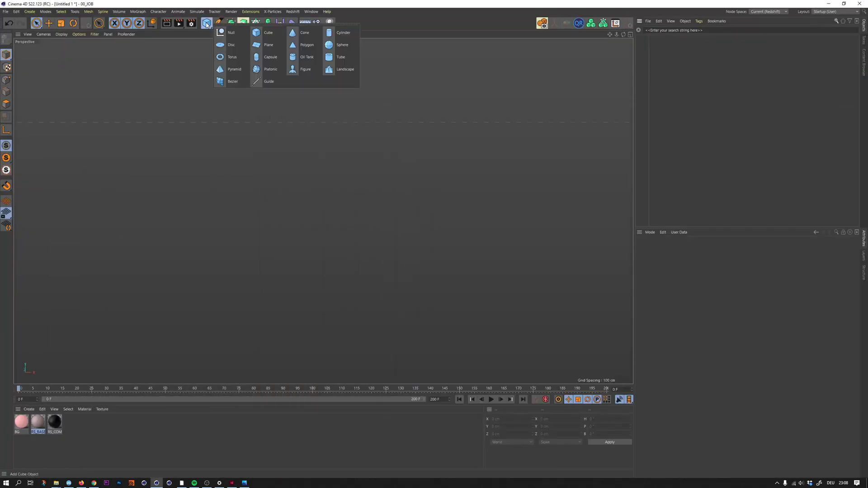
pyautogui.click(337, 33)
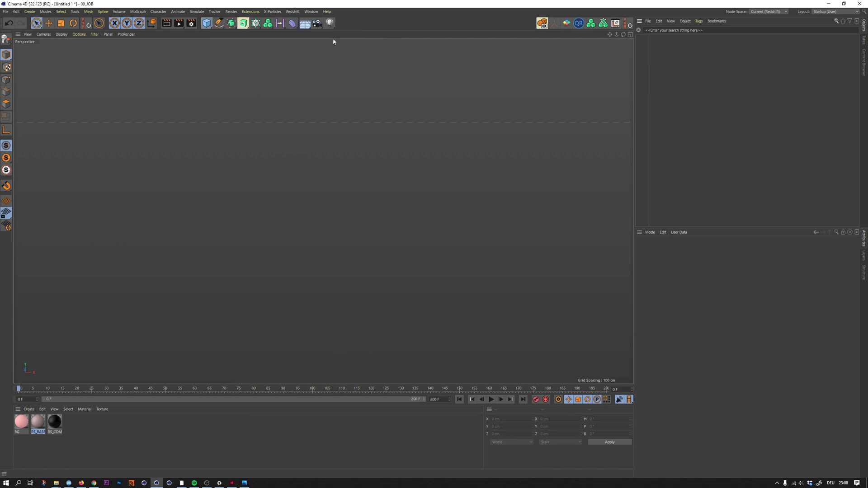
pyautogui.press('t')
pyautogui.moveTo(300, 193); pyautogui.dragTo(218, 299)
pyautogui.moveTo(286, 214); pyautogui.dragTo(287, 140)
pyautogui.press('r')
pyautogui.keyDown('shift'); pyautogui.moveTo(287, 237); pyautogui.dragTo(373, 228); pyautogui.keyUp('shift')
# Step: Duplicate the horizontal cylinder twice and move one copy up and sideways so it rests against the original
pyautogui.click(647, 39)
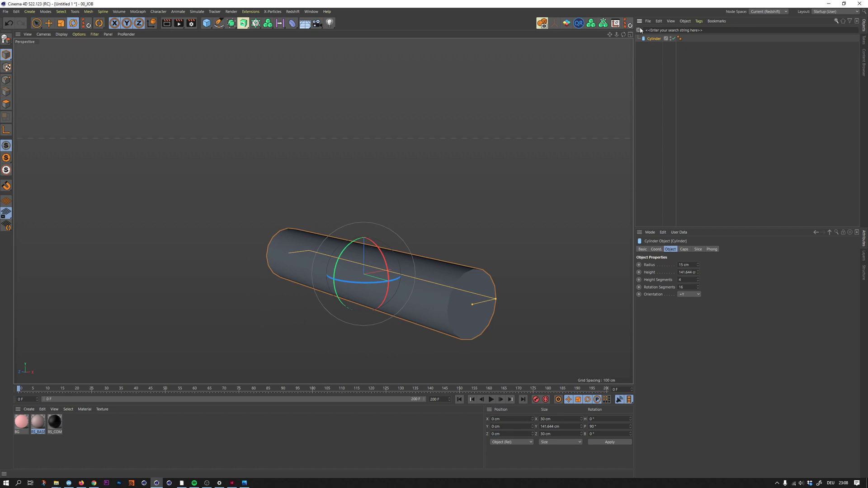
pyautogui.hotkey('ctrl', 'c')
pyautogui.hotkey('ctrl', 'v')
pyautogui.hotkey('ctrl', 'v')
pyautogui.press('space')
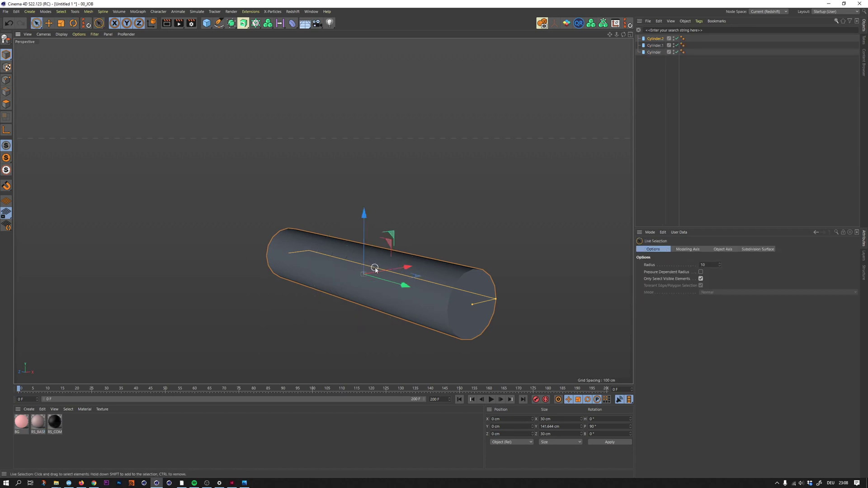
pyautogui.moveTo(375, 270); pyautogui.dragTo(325, 244)
pyautogui.moveTo(423, 240); pyautogui.dragTo(410, 239)
# Step: Move the other cylinder copy on top of the stack, to about X -7.7 cm and Y 46.9 cm
pyautogui.keyDown('alt'); pyautogui.moveTo(425, 272); pyautogui.dragTo(455, 167); pyautogui.keyUp('alt')
pyautogui.click(642, 45)
pyautogui.moveTo(514, 219); pyautogui.dragTo(495, 218)
pyautogui.moveTo(440, 186); pyautogui.dragTo(440, 176)
pyautogui.keyDown('alt'); pyautogui.moveTo(425, 199); pyautogui.dragTo(421, 175); pyautogui.keyUp('alt')
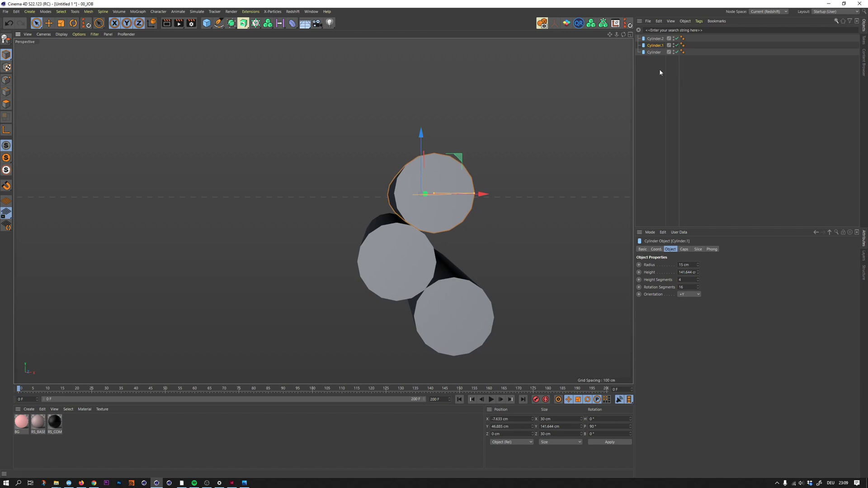
# Step: Set the rotation segments of all three cylinders to 64 and display the viewport shading with lines
pyautogui.hotkey('ctrl', 'a')
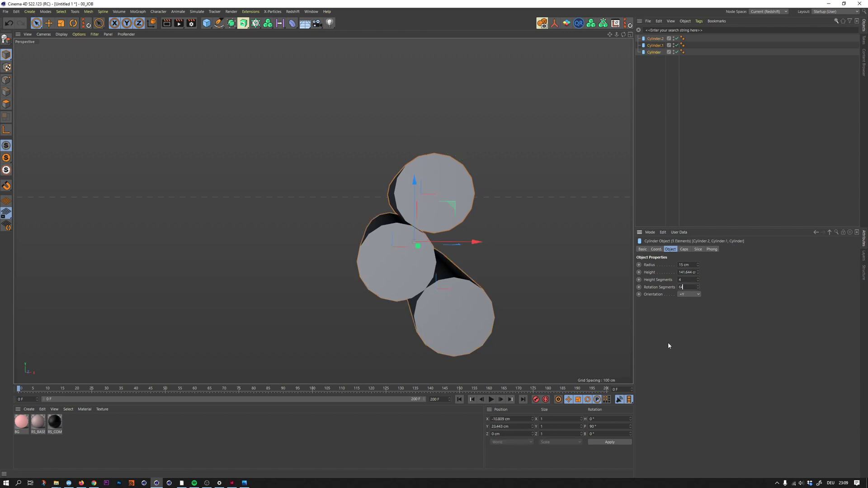
pyautogui.press('Return')
pyautogui.keyDown('alt'); pyautogui.moveTo(473, 238); pyautogui.dragTo(472, 141); pyautogui.keyUp('alt')
pyautogui.press('n')
pyautogui.press('b')
pyautogui.click(705, 118)
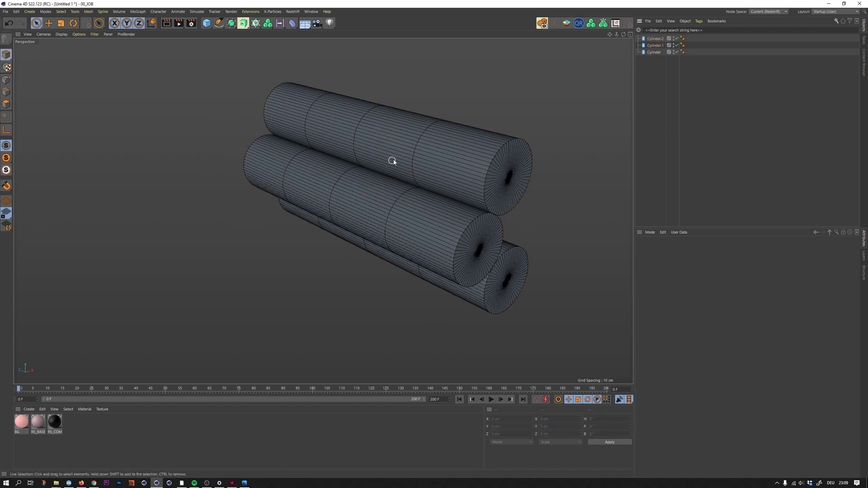
# Step: Add a fourth cylinder, turn off its caps and set its height to 50 cm
pyautogui.keyDown('alt'); pyautogui.moveTo(424, 153); pyautogui.dragTo(393, 122); pyautogui.keyUp('alt')
pyautogui.click(207, 24)
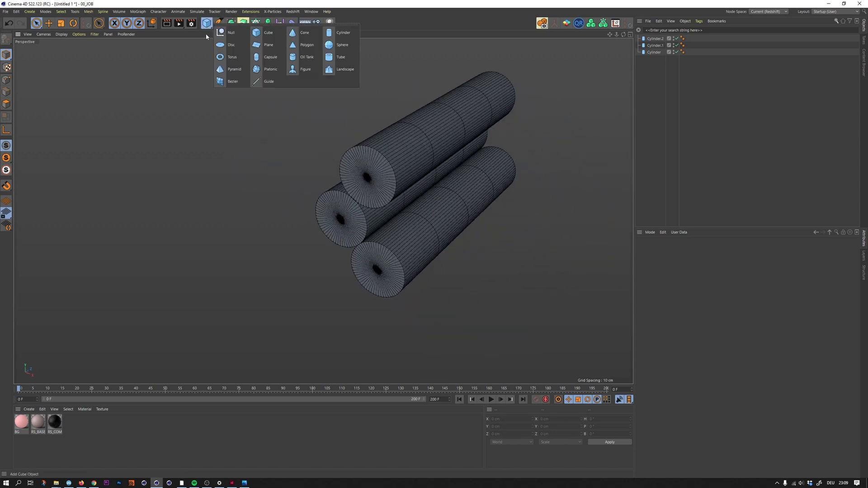
pyautogui.click(332, 35)
pyautogui.click(684, 249)
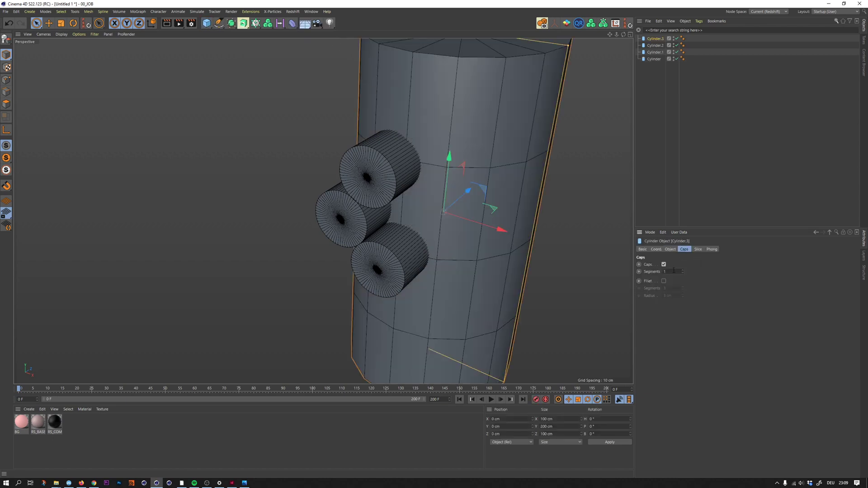
pyautogui.click(663, 264)
pyautogui.click(670, 249)
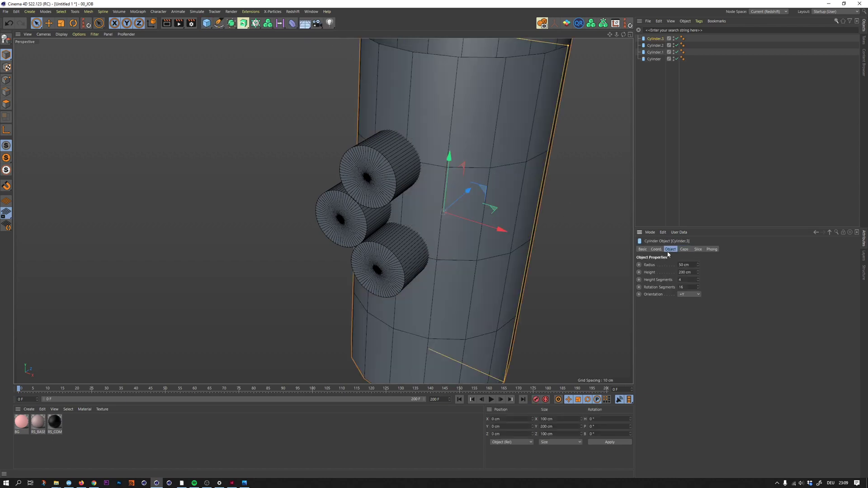
pyautogui.moveTo(692, 272); pyautogui.dragTo(670, 276)
pyautogui.write('20')
pyautogui.press('Return')
pyautogui.write('50')
pyautogui.press('Return')
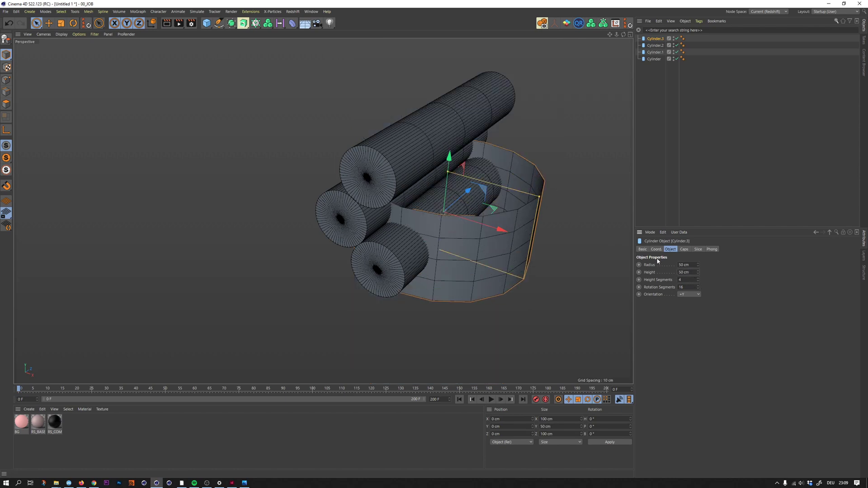
# Step: Pitch the open cylinder 90°, center it around the three stacked cylinders and scale it up to a radius of about 54 cm
pyautogui.press('r')
pyautogui.moveTo(433, 201); pyautogui.dragTo(440, 221)
pyautogui.press('space')
pyautogui.moveTo(422, 182); pyautogui.dragTo(426, 151)
pyautogui.press('z')
pyautogui.press('t')
pyautogui.moveTo(505, 164); pyautogui.dragTo(523, 158)
pyautogui.press('space')
# Step: Set the open cylinder to 5 height segments and 44 rotation segments
pyautogui.keyDown('alt'); pyautogui.moveTo(391, 188); pyautogui.dragTo(457, 174); pyautogui.keyUp('alt')
pyautogui.keyDown('alt'); pyautogui.moveTo(464, 127); pyautogui.dragTo(439, 113); pyautogui.keyUp('alt')
pyautogui.click(655, 39)
pyautogui.moveTo(685, 280); pyautogui.dragTo(677, 294)
pyautogui.write('6')
pyautogui.press('Return')
pyautogui.write('44')
pyautogui.press('Return')
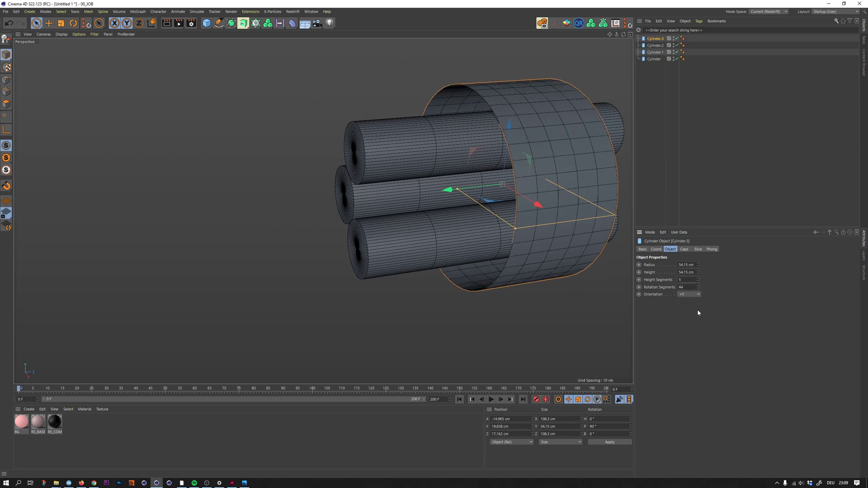
# Step: Group the three stacked cylinders under a null and name it CONCRETE
pyautogui.click(698, 89)
pyautogui.moveTo(658, 77); pyautogui.dragTo(650, 45)
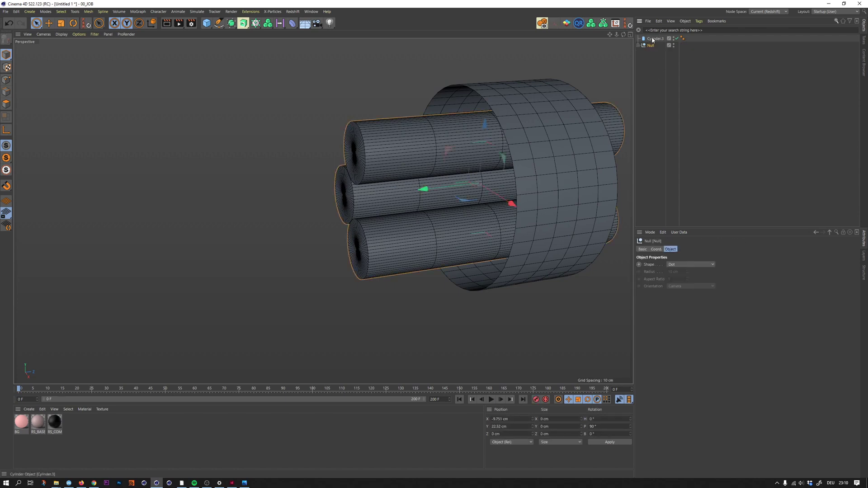
pyautogui.hotkey('alt', 'g')
pyautogui.doubleClick(652, 47)
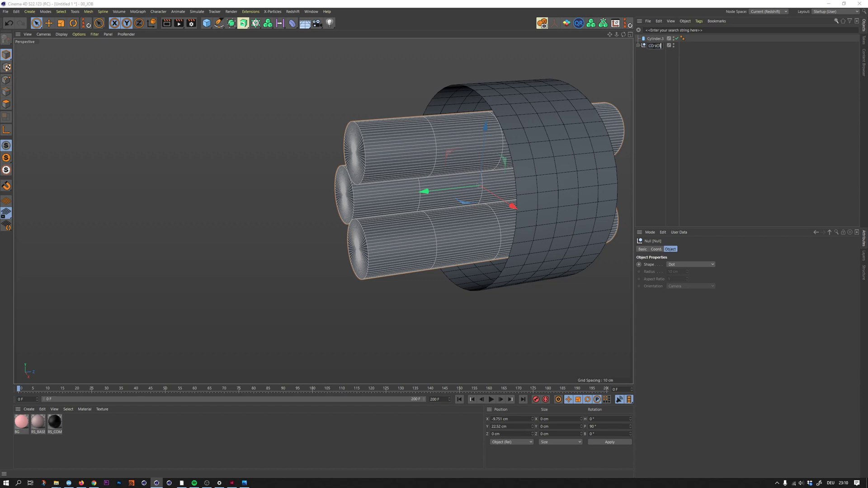
pyautogui.press('Return')
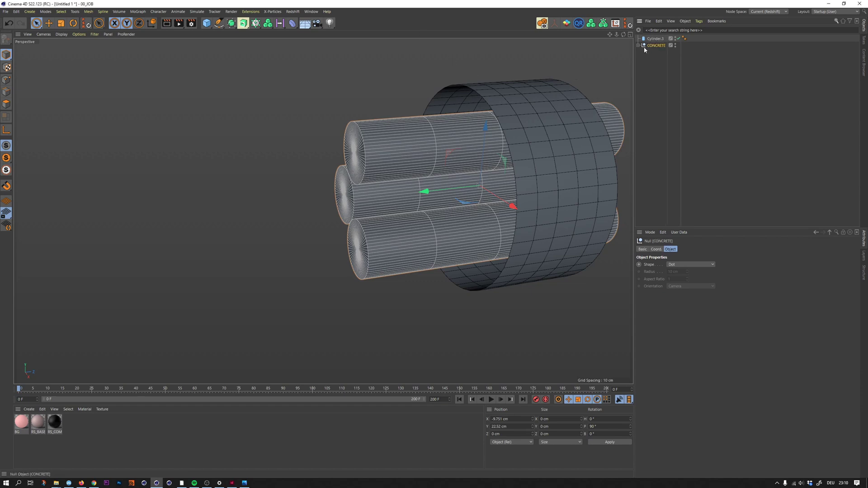
# Step: Add a Collider Body simulation tag to the CONCRETE group
pyautogui.rightClick(654, 47)
pyautogui.moveTo(696, 139)
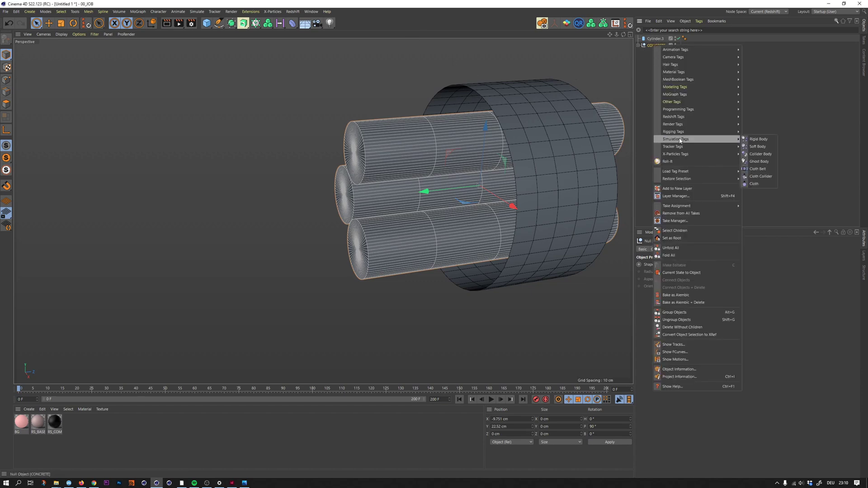
pyautogui.click(756, 154)
# Step: Rename the open cylinder CLOTH and add a Soft Body simulation tag to it
pyautogui.click(655, 39)
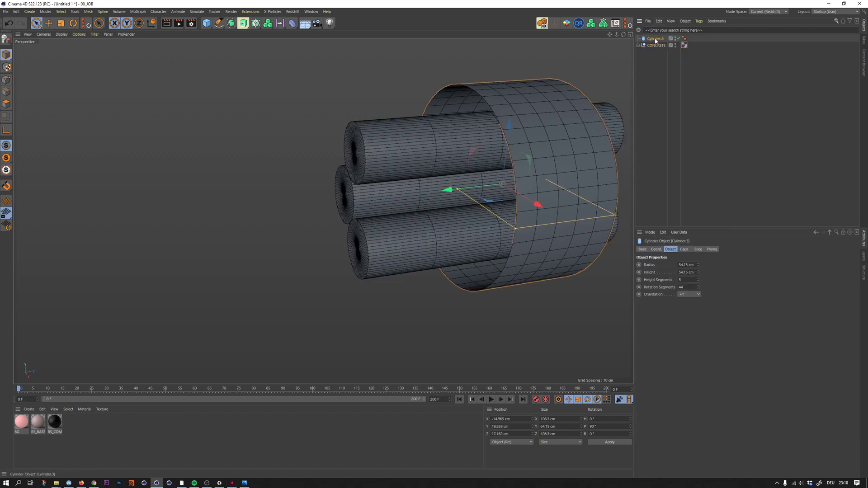
pyautogui.doubleClick(656, 39)
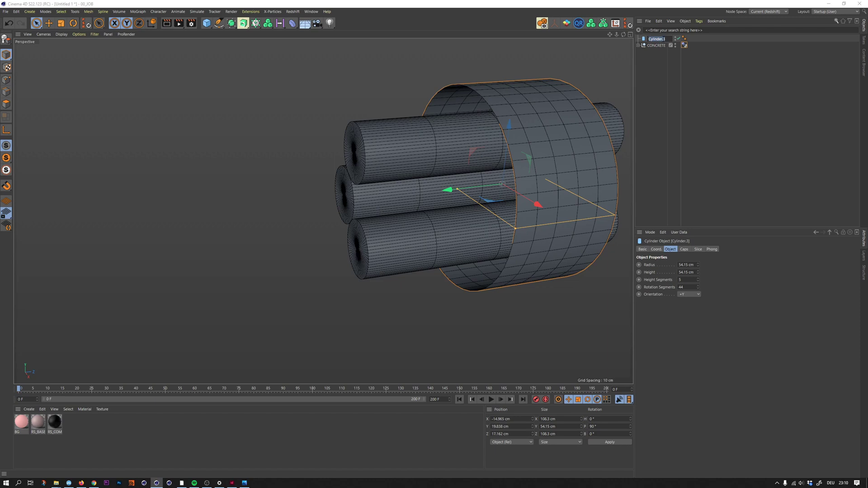
pyautogui.write('Cl')
pyautogui.press('Return')
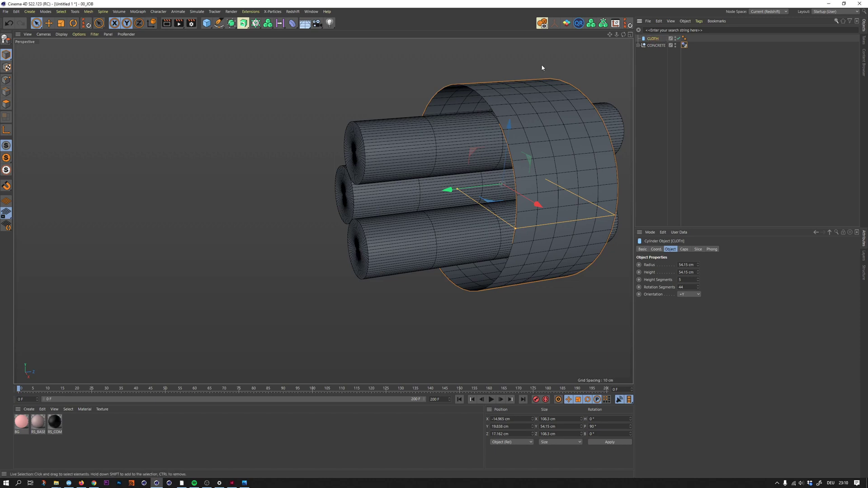
pyautogui.rightClick(656, 39)
pyautogui.moveTo(687, 131)
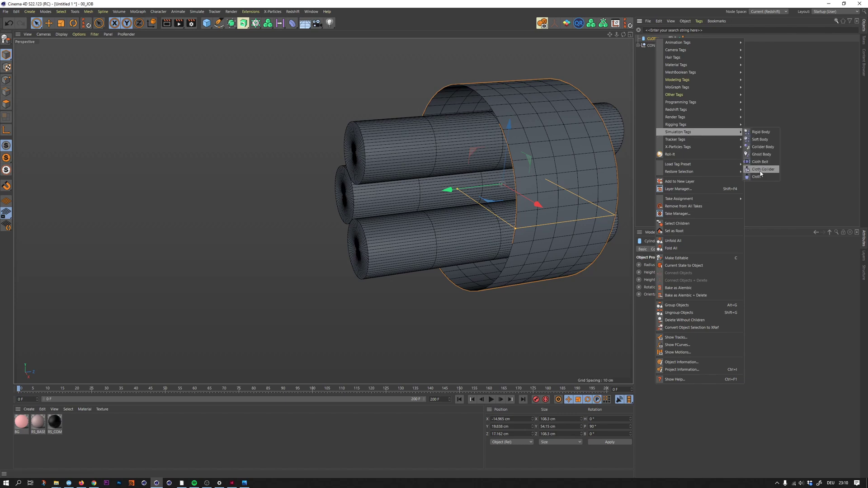
pyautogui.click(759, 142)
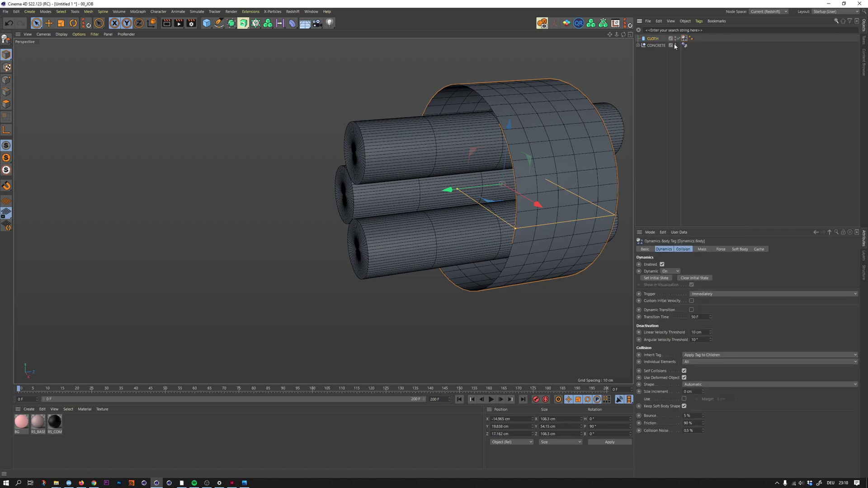
# Step: Check the gravity value in the project's Dynamics settings
pyautogui.click(688, 115)
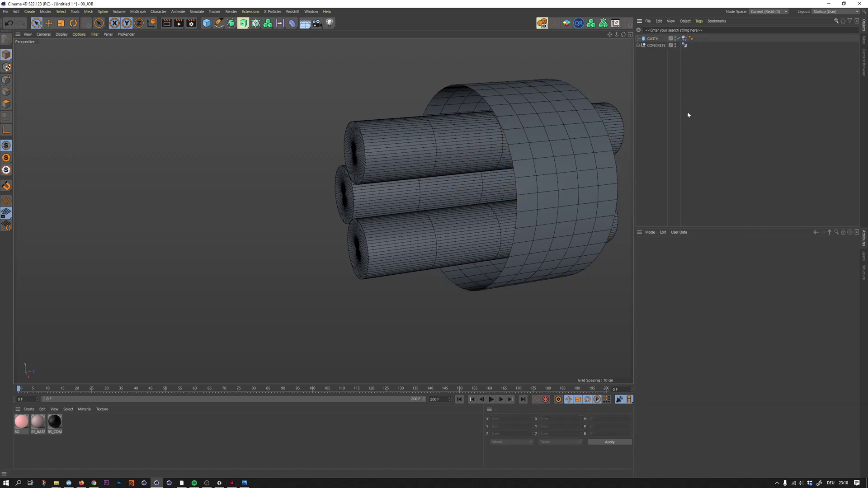
pyautogui.hotkey('ctrl', 'd')
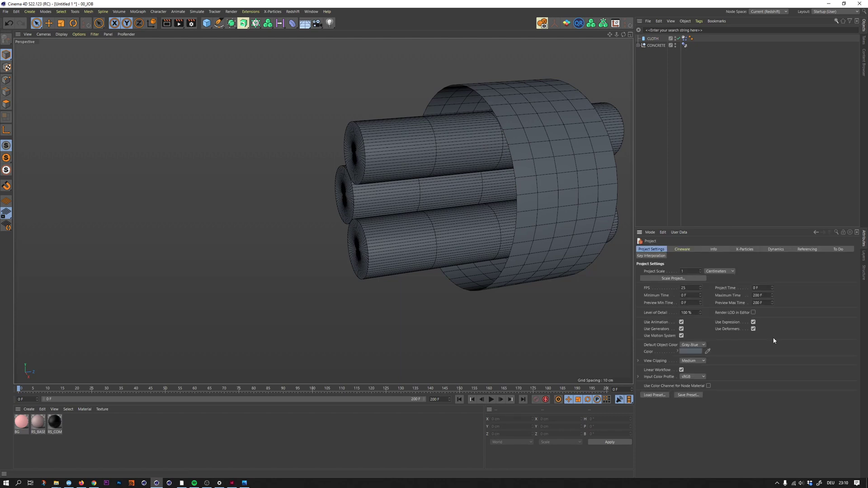
pyautogui.click(773, 249)
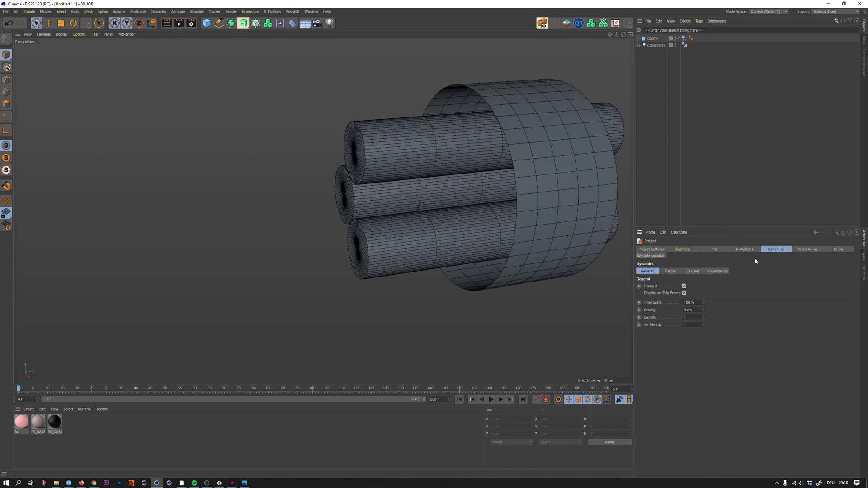
pyautogui.click(684, 310)
# Step: Set the CLOTH soft body springs to structural 50, shear 10 and flexion 10, each with 10% damping
pyautogui.keyDown('alt'); pyautogui.moveTo(500, 128); pyautogui.dragTo(486, 106); pyautogui.keyUp('alt')
pyautogui.click(684, 39)
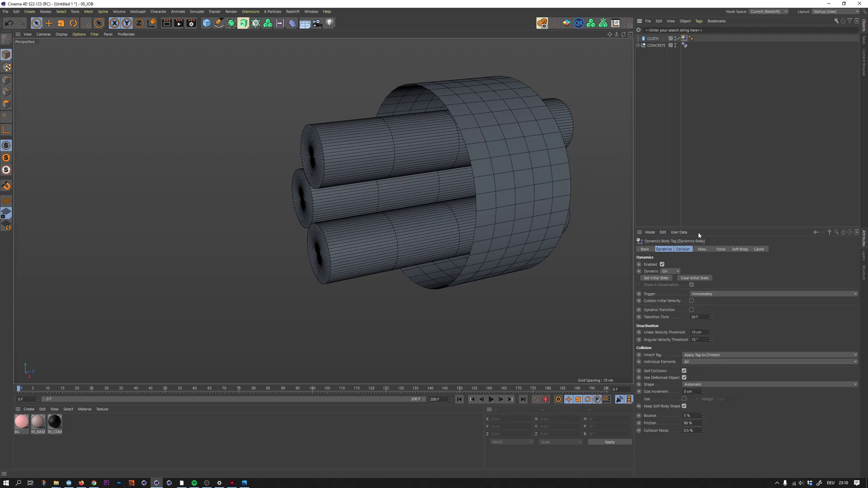
pyautogui.click(740, 250)
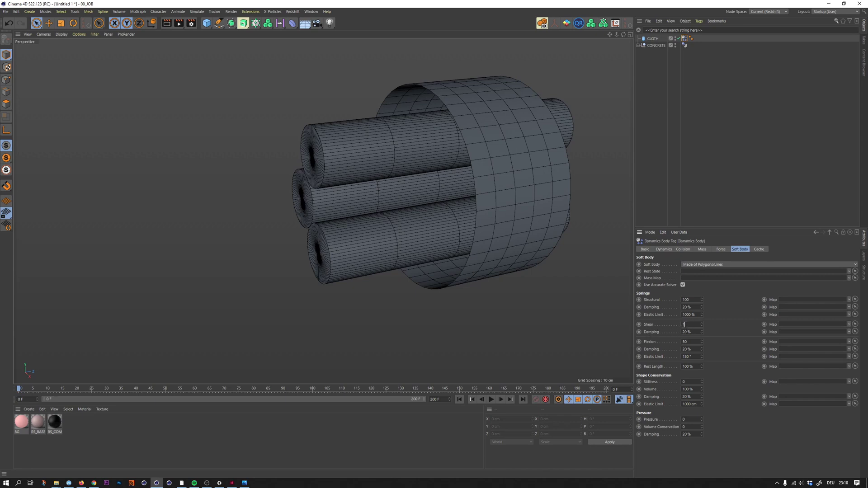
pyautogui.doubleClick(689, 332)
pyautogui.write('10')
pyautogui.doubleClick(689, 308)
pyautogui.write('100')
pyautogui.click(690, 349)
pyautogui.write('10')
pyautogui.click(685, 342)
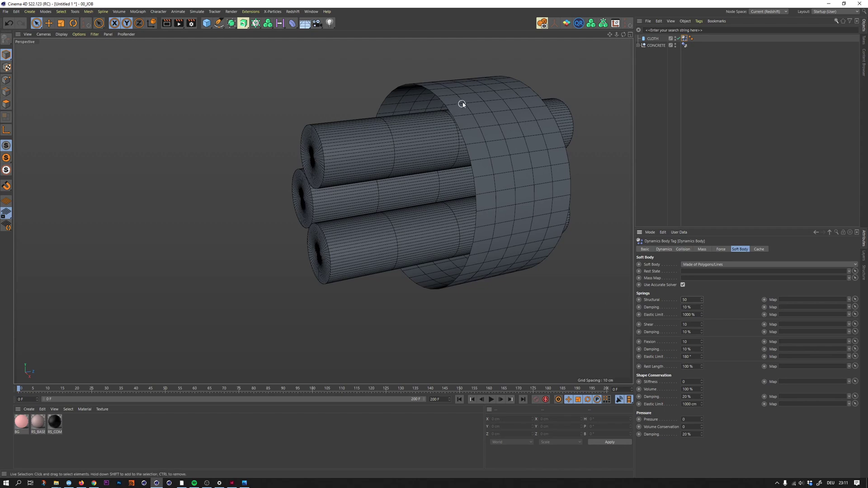
# Step: Set the rest length of the CLOTH soft body springs to 50%
pyautogui.keyDown('alt'); pyautogui.moveTo(487, 121); pyautogui.dragTo(454, 100); pyautogui.keyUp('alt')
pyautogui.doubleClick(693, 366)
pyautogui.write('5')
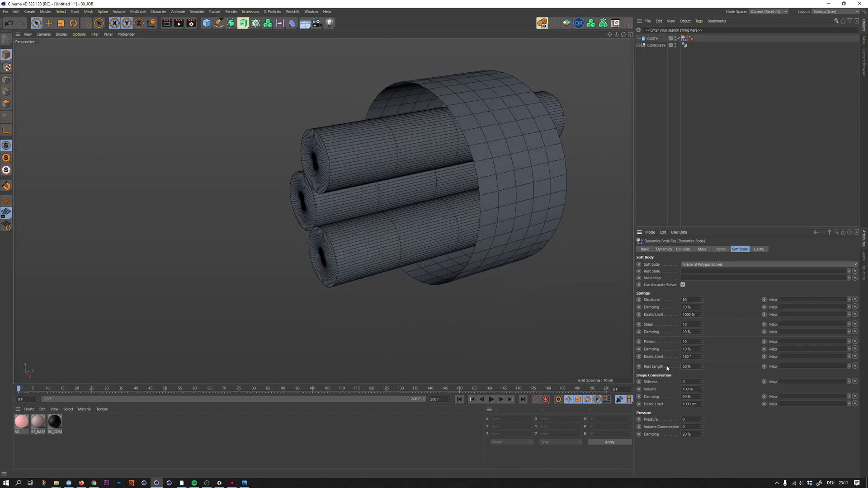
# Step: Save the project as RIBBON_01.c4d in the 09 project folder
pyautogui.hotkey('ctrl', 's')
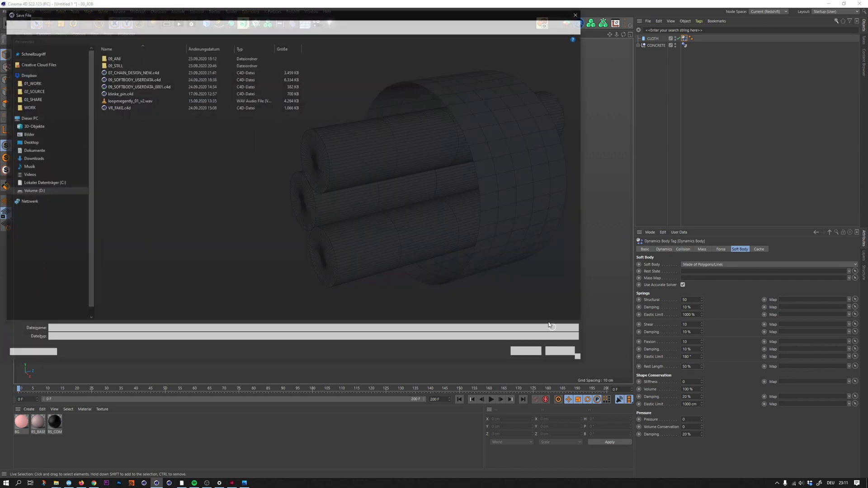
pyautogui.press('Home')
pyautogui.press('Delete')
pyautogui.press('Delete')
pyautogui.press('Delete')
pyautogui.press('Delete')
pyautogui.press('Delete')
pyautogui.press('Delete')
pyautogui.press('Delete')
pyautogui.press('Delete')
pyautogui.press('Delete')
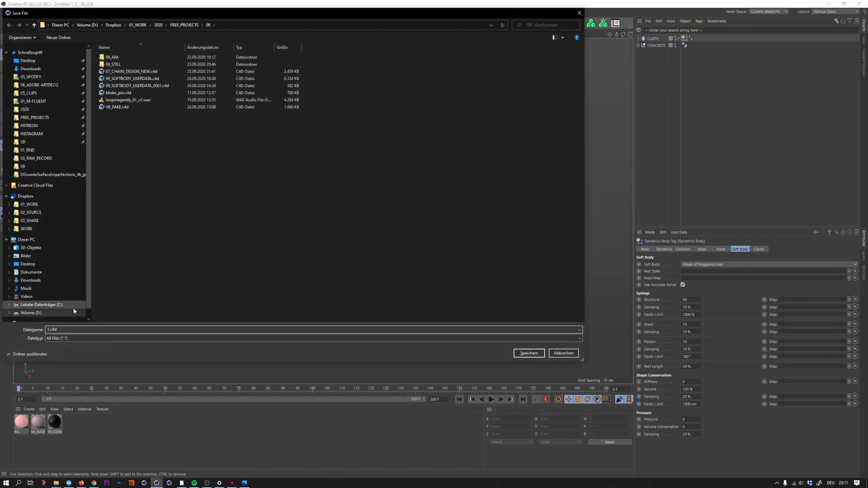
pyautogui.write('RIBBON_0')
pyautogui.press('Return')
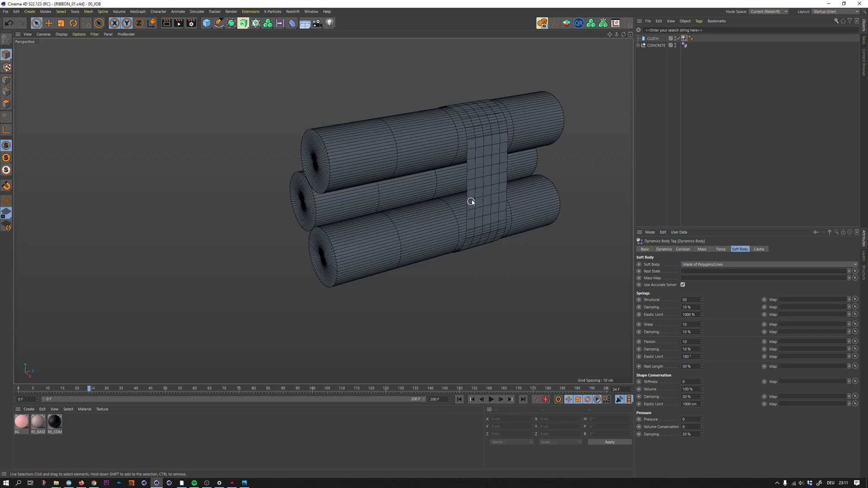
# Step: Return to the first frame and set the CLOTH cylinder's radius to 50 cm and height to 30 cm
pyautogui.moveTo(473, 195)
pyautogui.keyDown('alt'); pyautogui.mouseDown()
pyautogui.moveTo(515, 163)
pyautogui.moveTo(568, 149)
pyautogui.moveTo(475, 205)
pyautogui.mouseUp(); pyautogui.keyUp('alt')
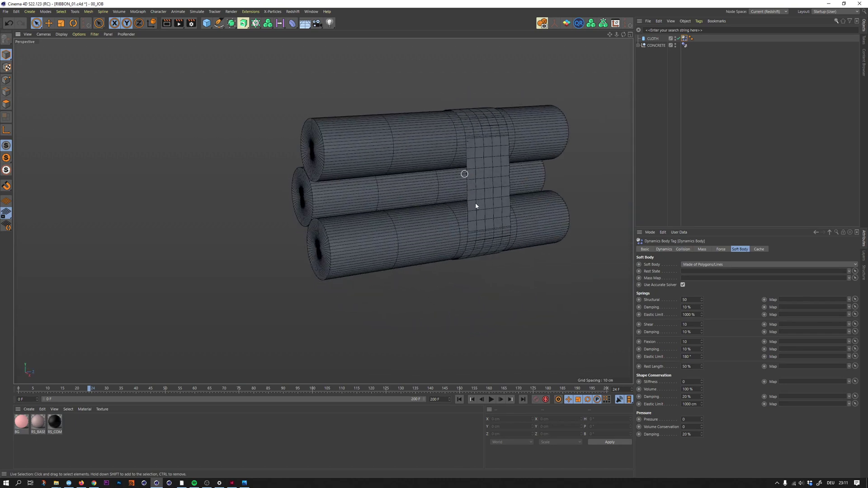
pyautogui.click(460, 399)
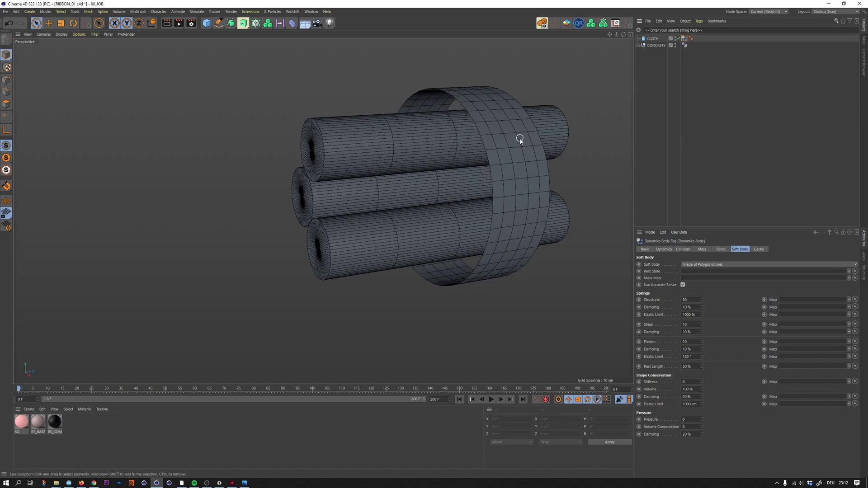
pyautogui.click(652, 38)
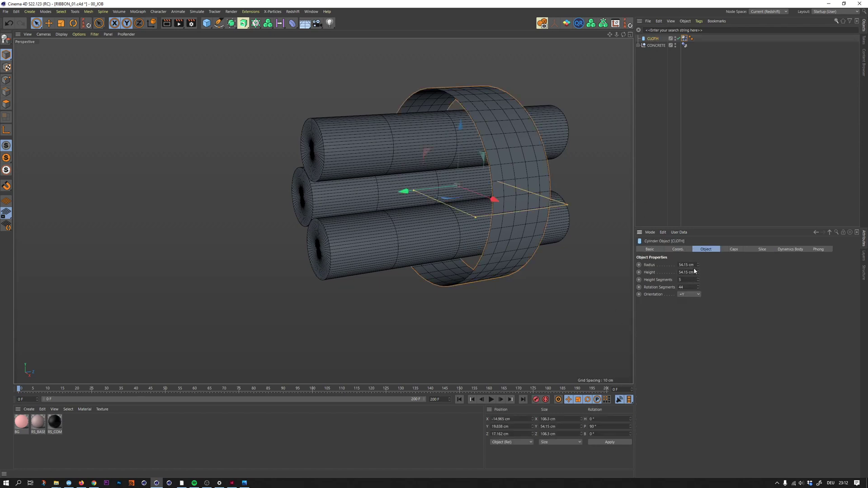
pyautogui.moveTo(694, 273); pyautogui.dragTo(670, 273)
pyautogui.write('50')
pyautogui.hotkey('shift', 'Tab')
pyautogui.write('30')
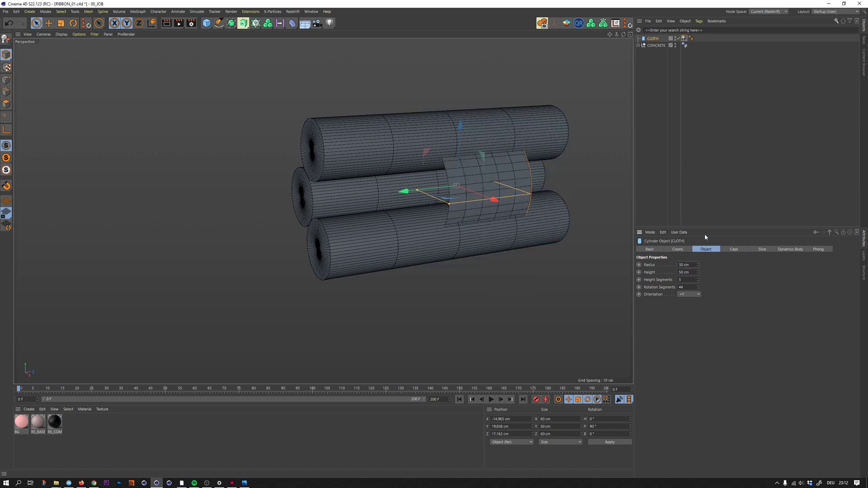
pyautogui.press('Tab')
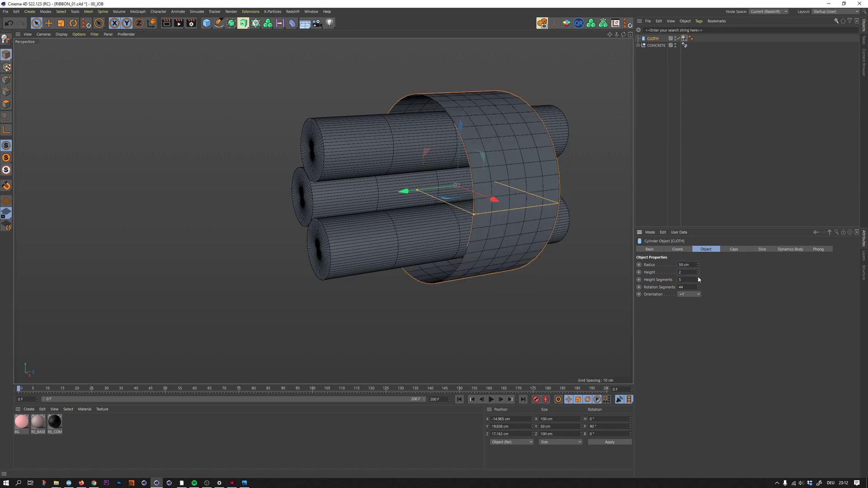
pyautogui.write('30')
pyautogui.press('Return')
# Step: Try a 45% rest length on the CLOTH soft body in the simulation, restore 50% and replay it
pyautogui.click(684, 39)
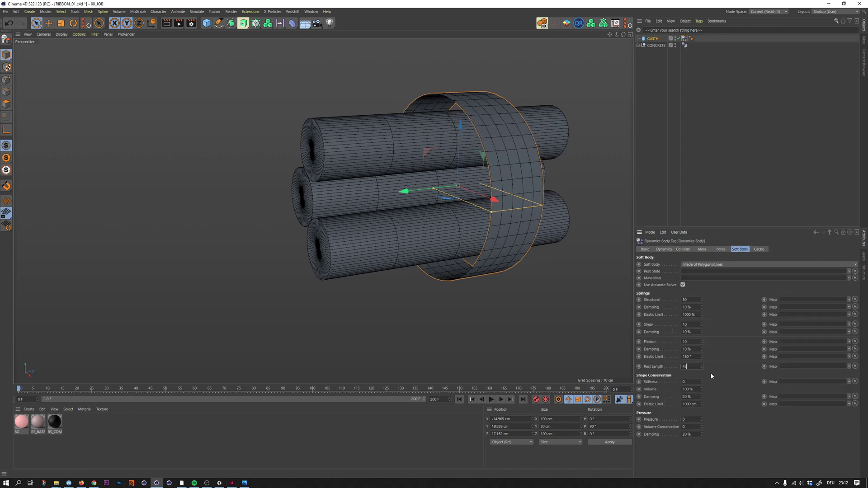
pyautogui.click(491, 399)
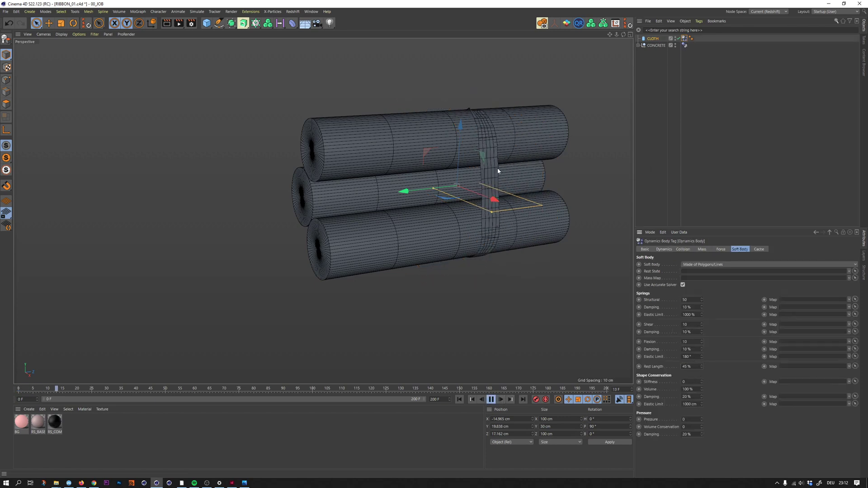
pyautogui.click(491, 400)
pyautogui.click(459, 399)
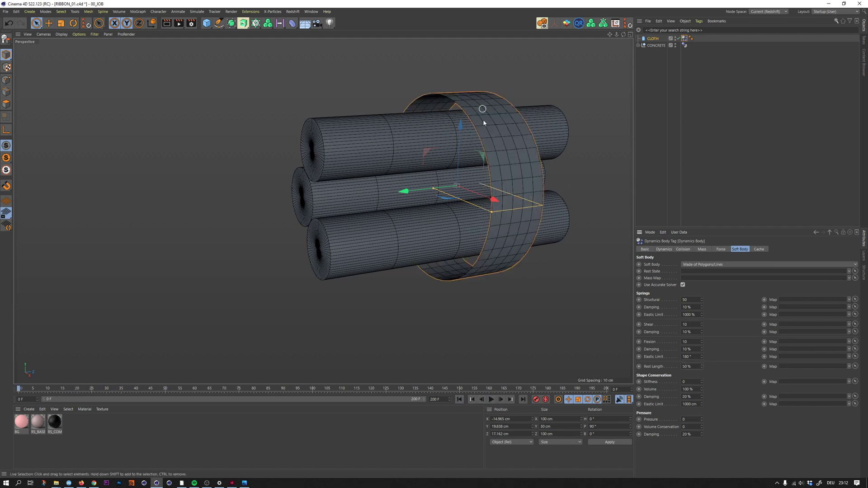
pyautogui.click(489, 398)
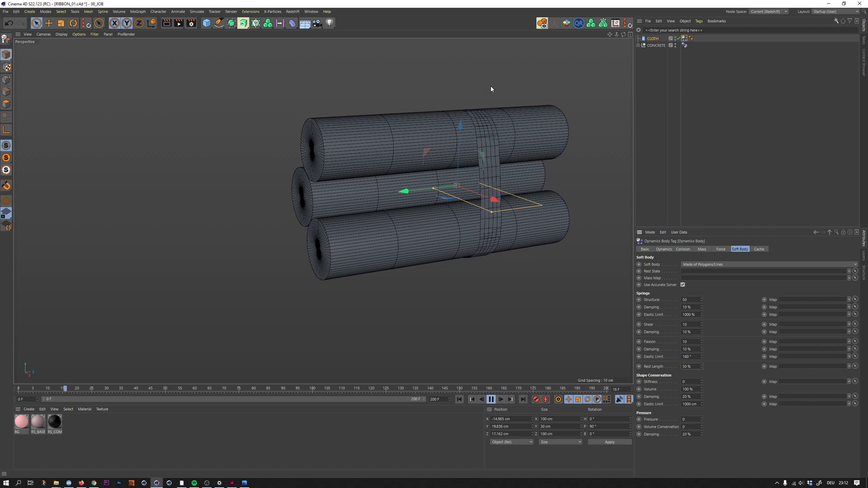
pyautogui.click(459, 399)
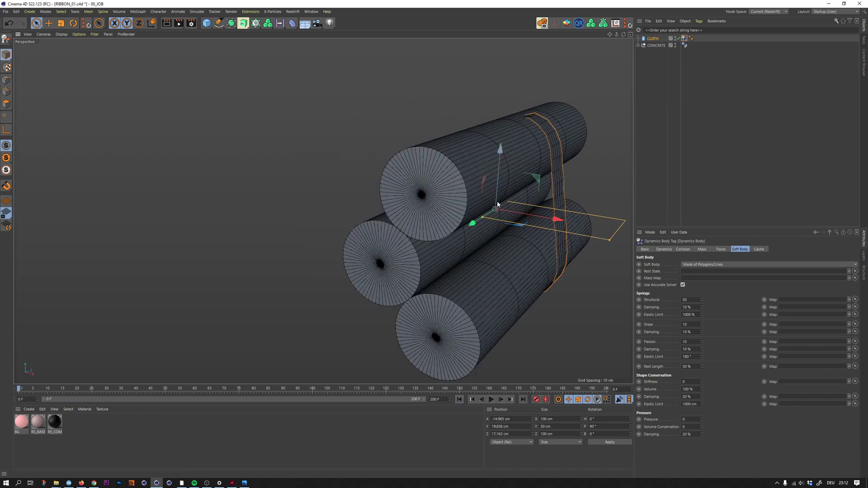
# Step: Set the CLOTH cylinder to 6 height segments and 48 rotation segments
pyautogui.click(652, 39)
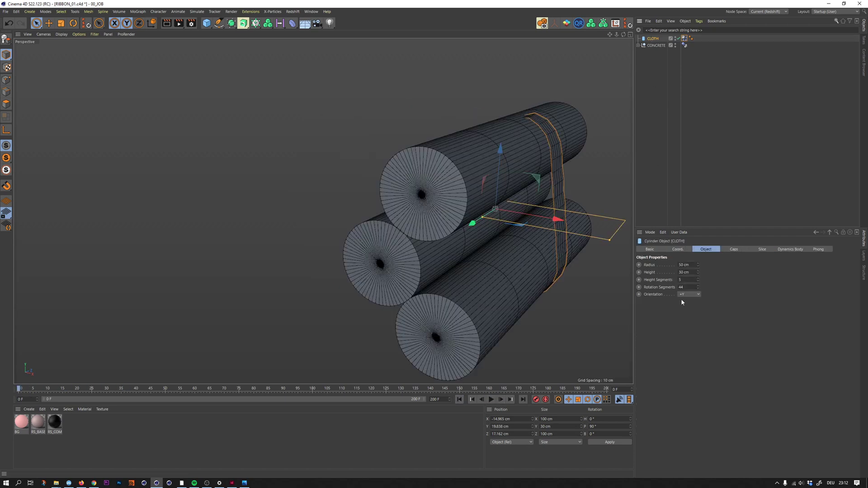
pyautogui.scroll(2, 685, 284)
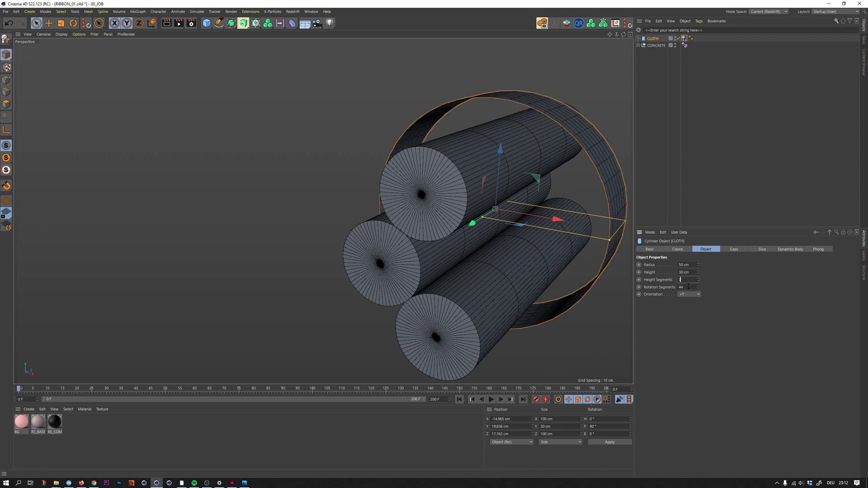
pyautogui.scroll(-1, 686, 287)
pyautogui.click(688, 288)
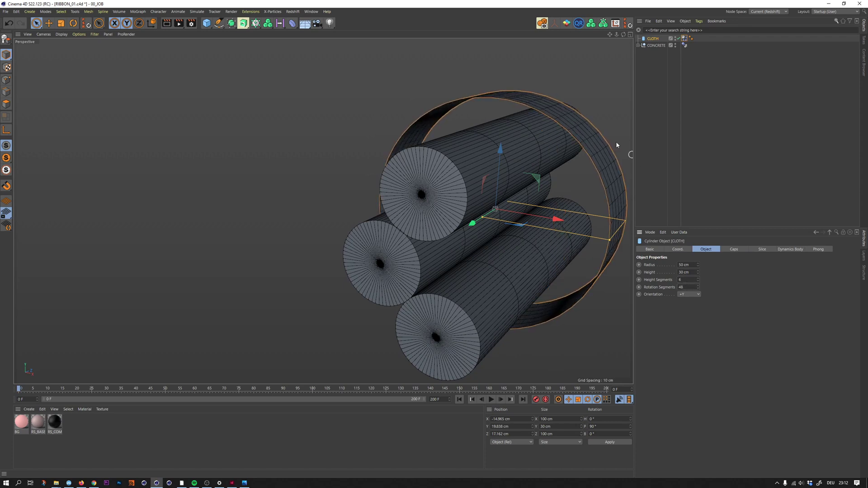
# Step: Set the height segments of all three cylinders in the CONCRETE group to 11
pyautogui.click(500, 135)
pyautogui.click(638, 45)
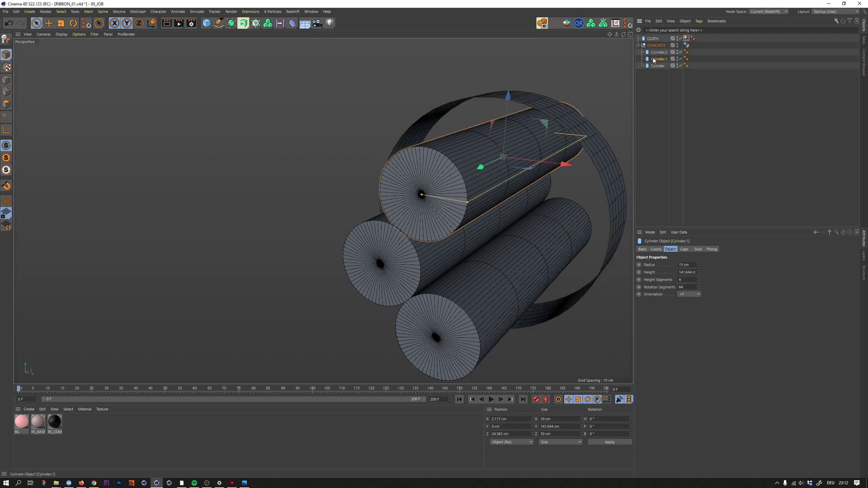
pyautogui.moveTo(658, 75); pyautogui.dragTo(649, 50)
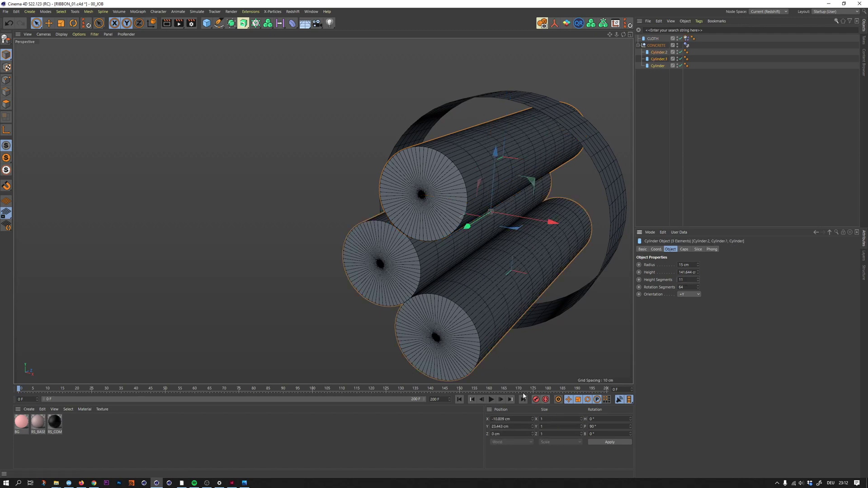
pyautogui.click(686, 58)
# Step: Check the rest length of the CLOTH soft body and replay the simulation with the denser meshes
pyautogui.click(687, 39)
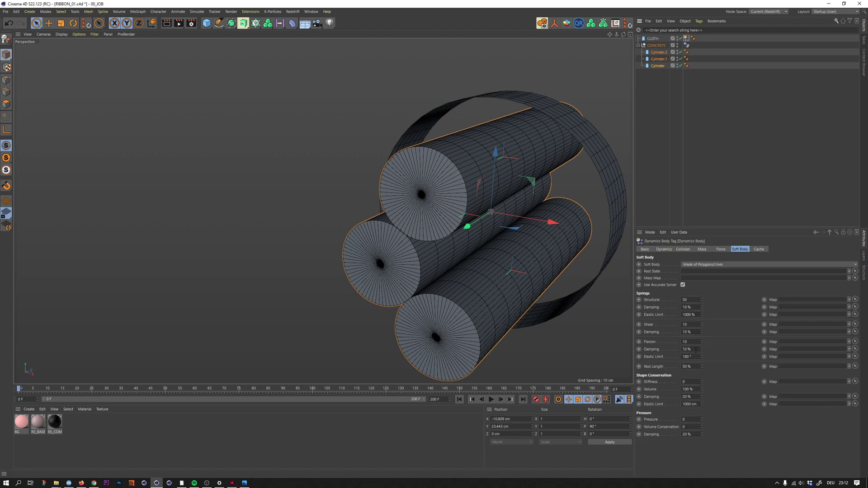
pyautogui.click(694, 367)
pyautogui.click(491, 399)
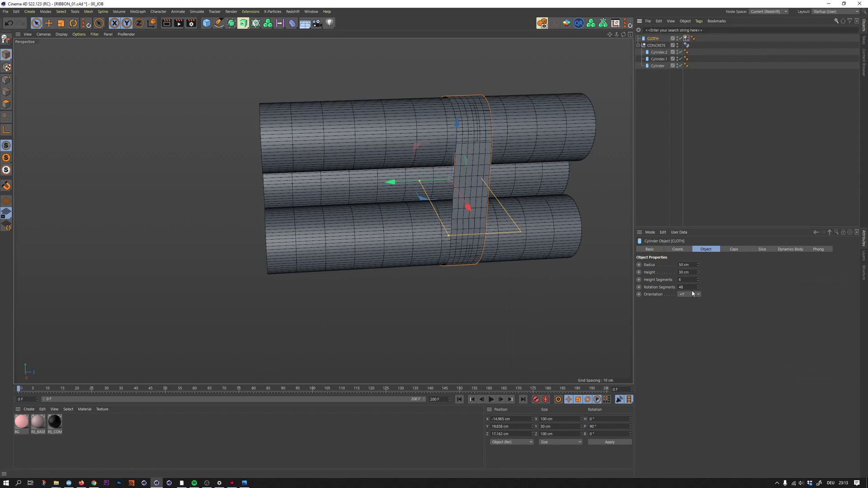
# Step: Set the CLOTH cylinder's height to 25 cm and return to the first frame
pyautogui.doubleClick(686, 272)
pyautogui.write('25')
pyautogui.press('Return')
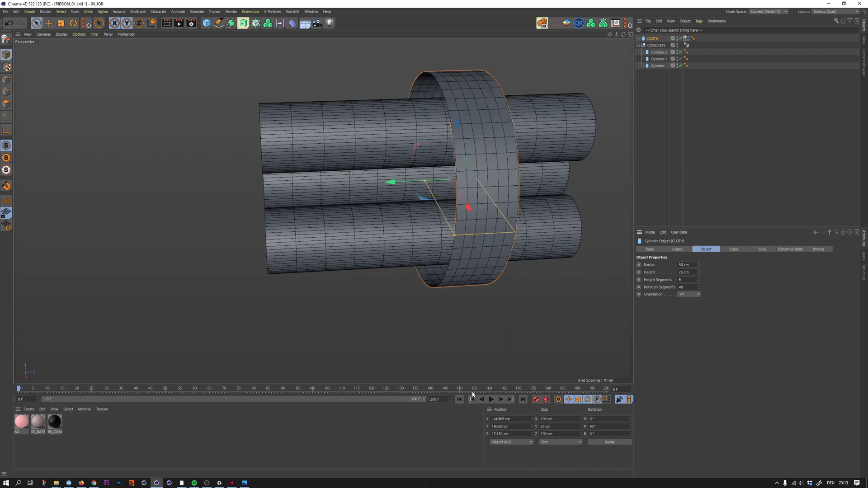
pyautogui.click(460, 400)
# Step: Duplicate the CLOTH ring twice and spread the three rings along the concrete cylinders, the outer ones at about Z -40 cm and 44 cm
pyautogui.keyDown('ctrl'); pyautogui.moveTo(656, 38); pyautogui.dragTo(654, 39); pyautogui.keyUp('ctrl')
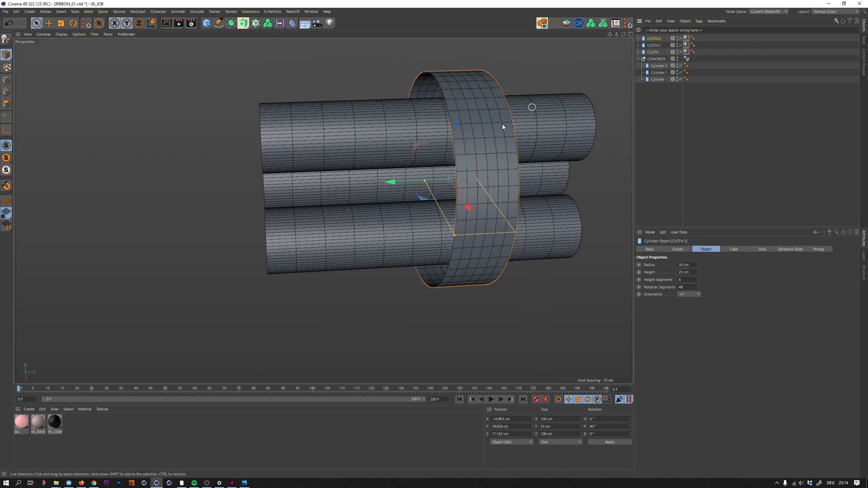
pyautogui.press('space')
pyautogui.press('space')
pyautogui.moveTo(407, 183); pyautogui.dragTo(290, 187)
pyautogui.click(653, 46)
pyautogui.moveTo(398, 182); pyautogui.dragTo(330, 185)
pyautogui.click(476, 136)
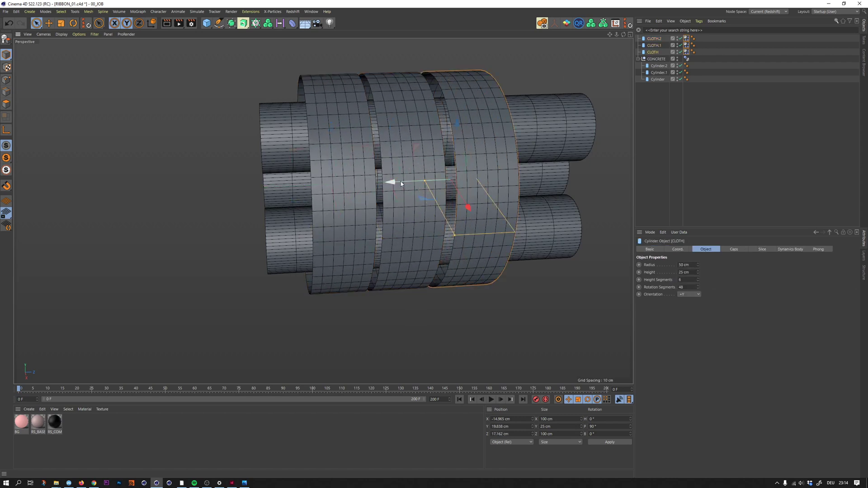
pyautogui.moveTo(401, 181); pyautogui.dragTo(462, 169)
# Step: Play the simulation and inspect from several angles how the three rings tighten around the concrete cylinders
pyautogui.keyDown('alt'); pyautogui.moveTo(427, 116); pyautogui.dragTo(498, 220); pyautogui.keyUp('alt')
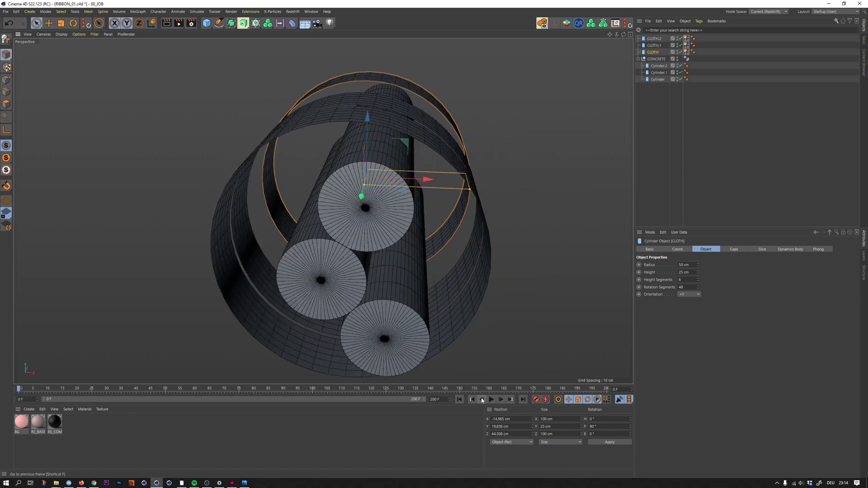
pyautogui.press('F8')
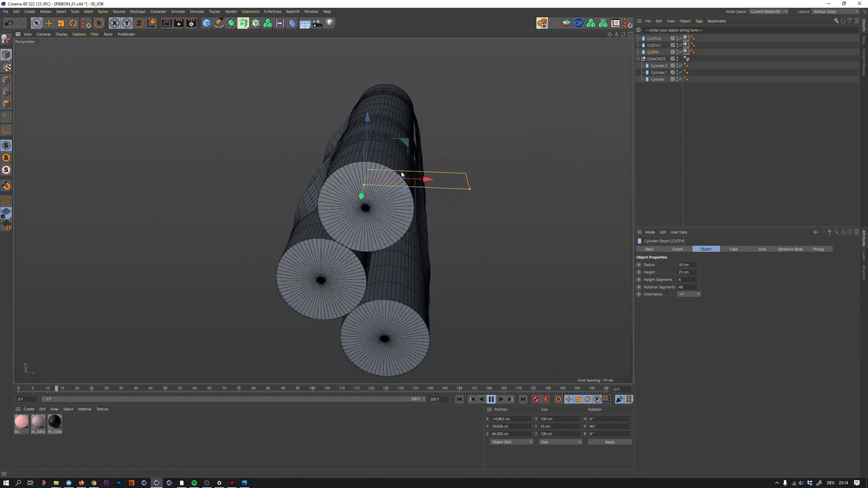
pyautogui.keyDown('alt'); pyautogui.moveTo(371, 140); pyautogui.dragTo(252, 177); pyautogui.keyUp('alt')
pyautogui.keyDown('alt'); pyautogui.moveTo(431, 227); pyautogui.dragTo(397, 241, button='right'); pyautogui.keyUp('alt')
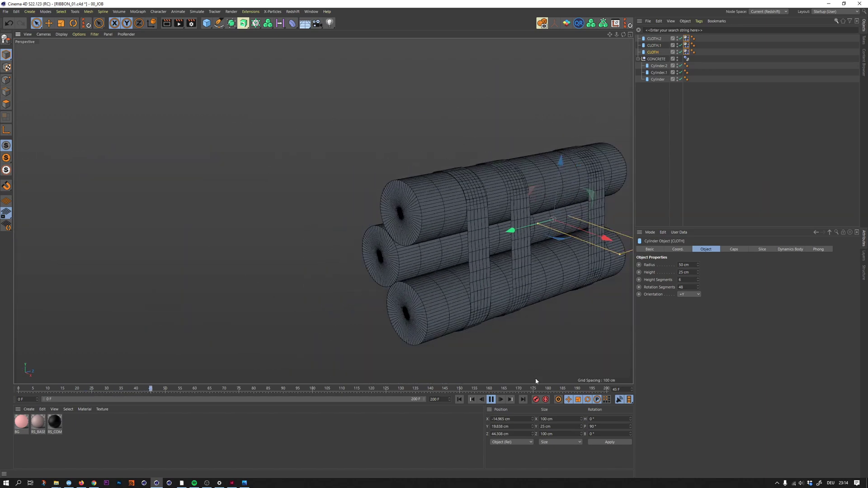
pyautogui.click(491, 399)
# Step: Shorten the timeline to 50 frames and reset the simulation to the first frame
pyautogui.keyDown('alt'); pyautogui.moveTo(490, 174); pyautogui.dragTo(404, 189, button='middle'); pyautogui.keyUp('alt')
pyautogui.keyDown('alt'); pyautogui.moveTo(404, 189); pyautogui.dragTo(409, 213); pyautogui.keyUp('alt')
pyautogui.write('50')
pyautogui.press('Return')
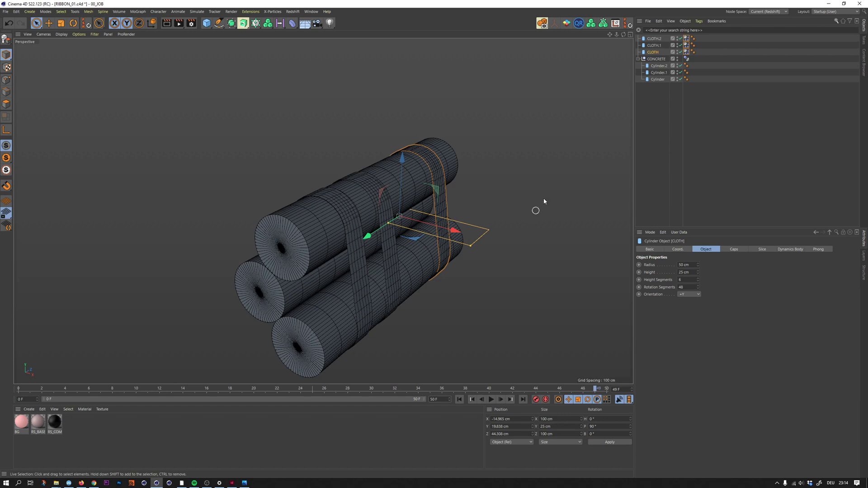
pyautogui.click(460, 400)
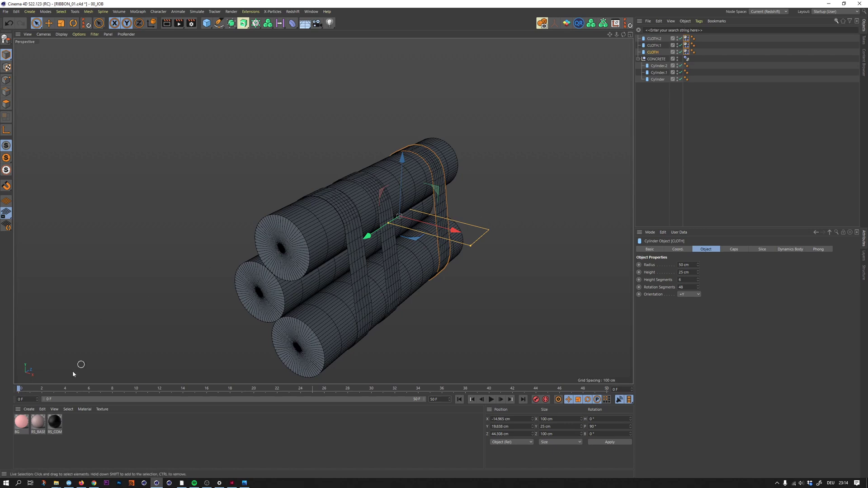
pyautogui.click(500, 399)
pyautogui.click(459, 400)
# Step: Set the height of the CLOTH ring to 10 cm and of the CLOTH.2 ring to 20 cm
pyautogui.click(708, 53)
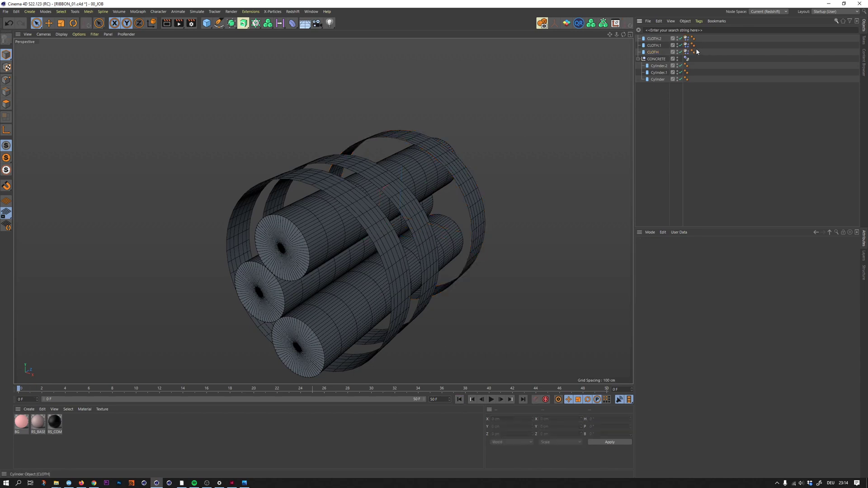
pyautogui.click(653, 53)
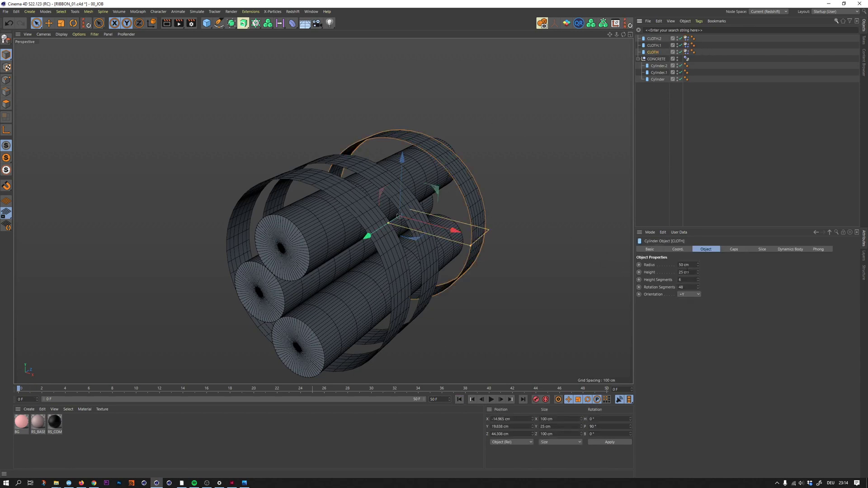
pyautogui.write('15')
pyautogui.press('Return')
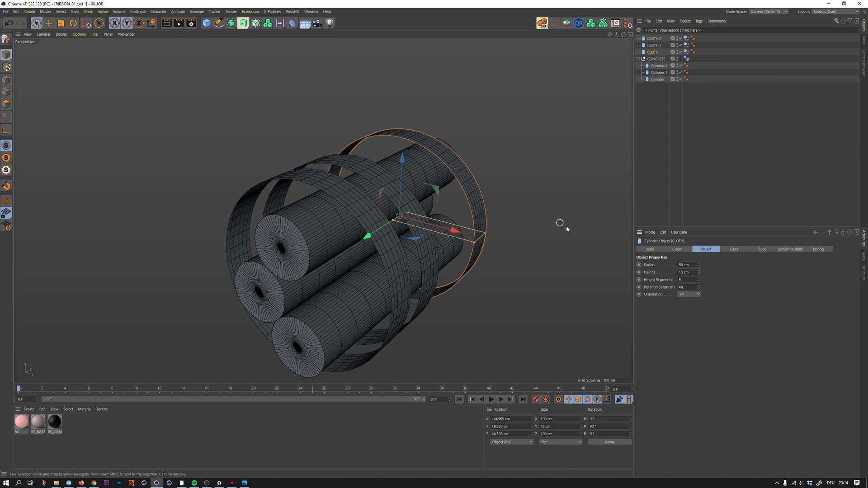
pyautogui.press('Return')
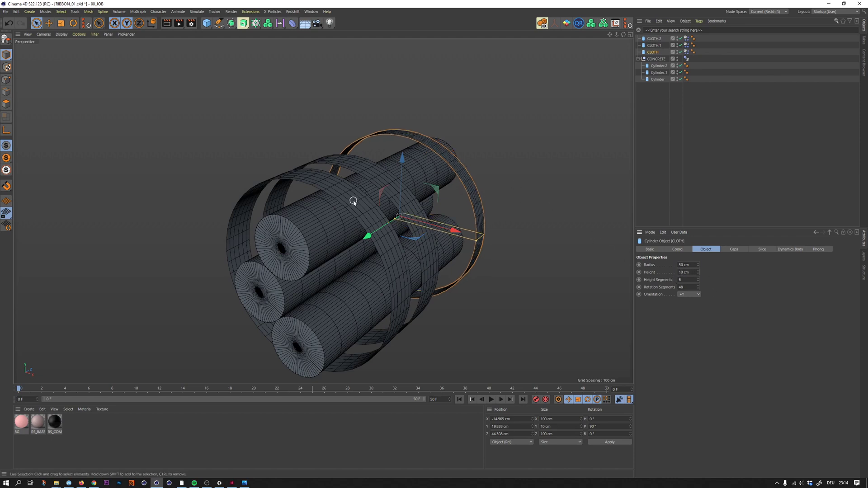
pyautogui.click(353, 200)
pyautogui.doubleClick(679, 272)
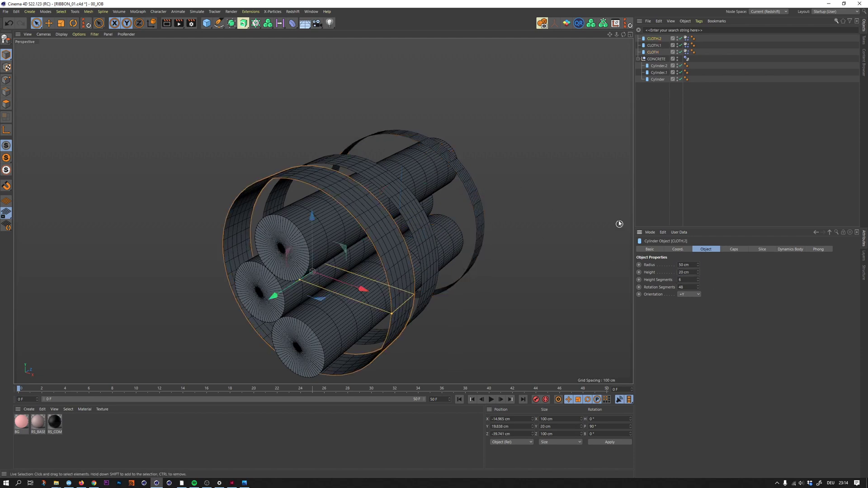
# Step: Bake the dynamics of all three CLOTH rings into their caches and play the baked simulation
pyautogui.keyDown('alt'); pyautogui.moveTo(373, 116); pyautogui.dragTo(348, 140); pyautogui.keyUp('alt')
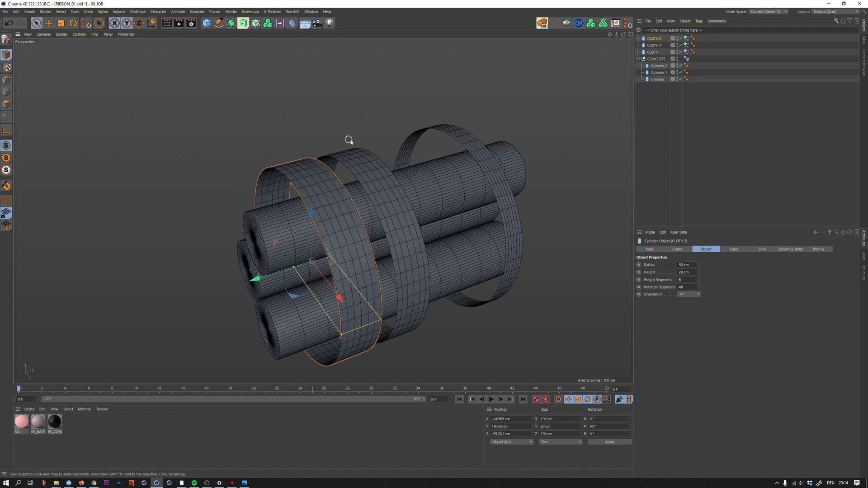
pyautogui.click(686, 39)
pyautogui.click(759, 249)
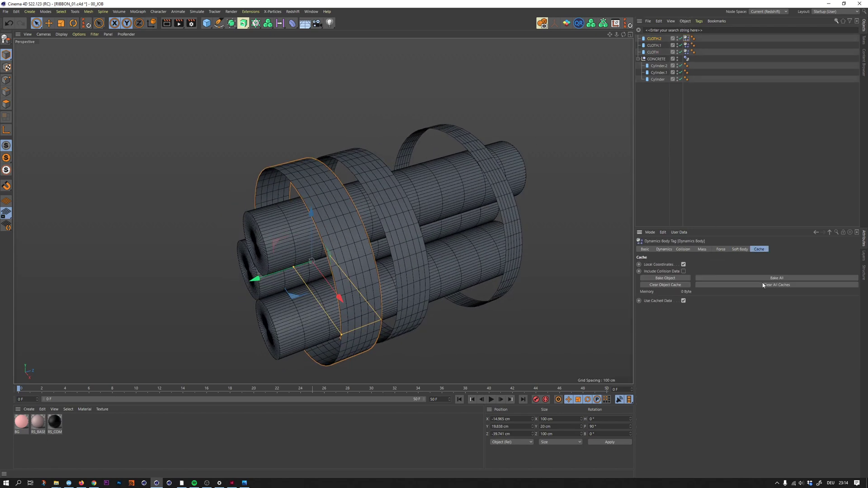
pyautogui.click(665, 278)
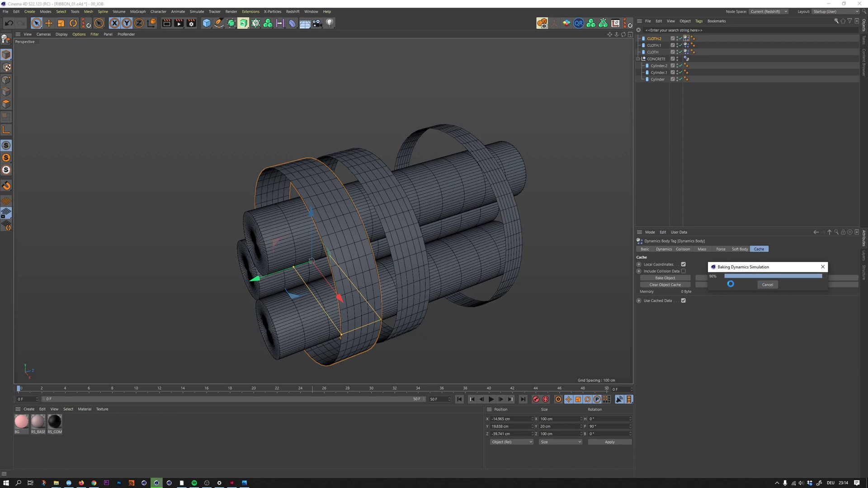
pyautogui.press('F8')
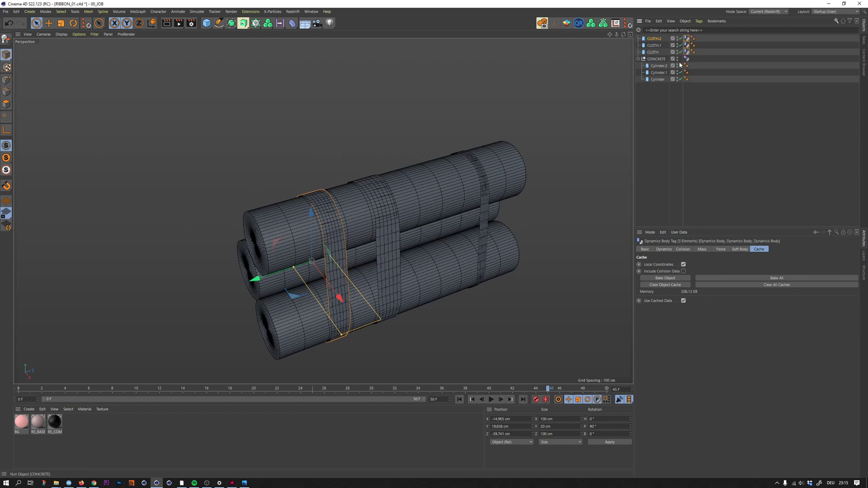
# Step: Try removing the Dynamics Body tags from the three CLOTH rings, and undo the removal and the earlier bake
pyautogui.press('Delete')
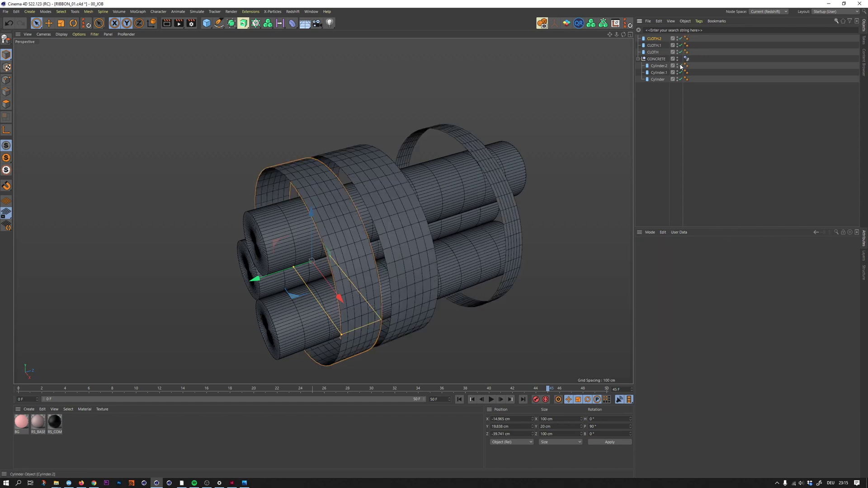
pyautogui.hotkey('ctrl', 'z')
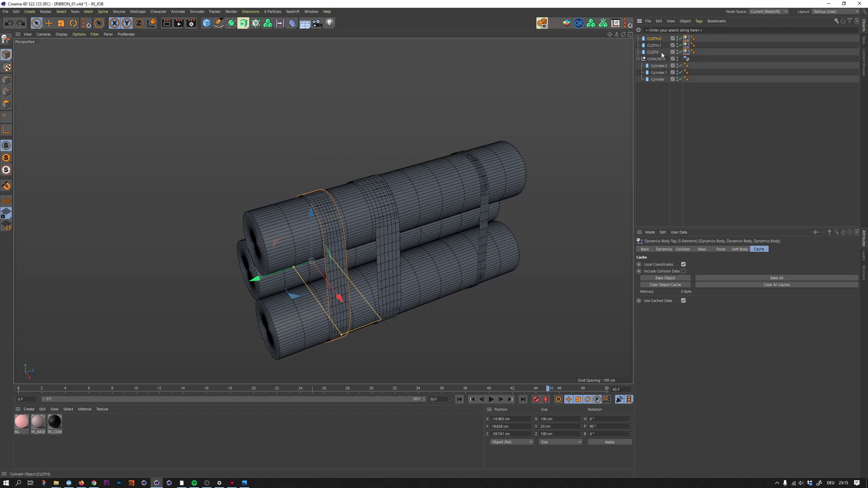
pyautogui.hotkey('ctrl', 'z')
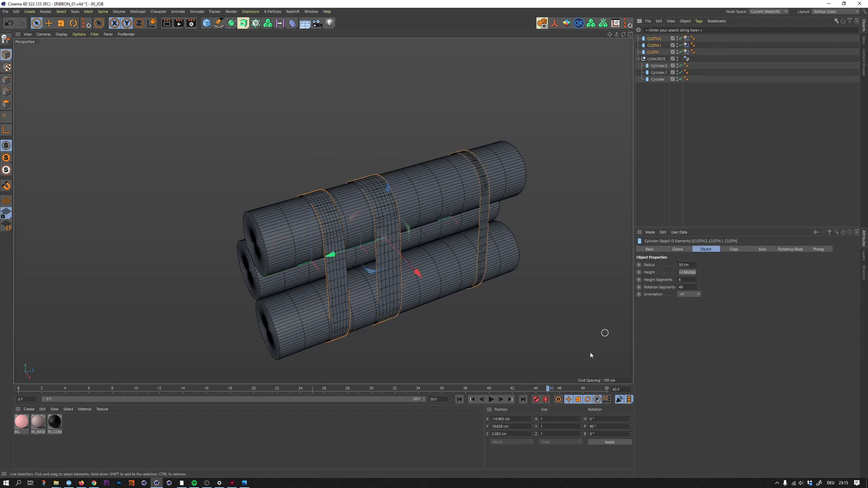
# Step: Convert the three CLOTH rings to editable polygon objects at the first frame and bake and play all their dynamics
pyautogui.click(459, 399)
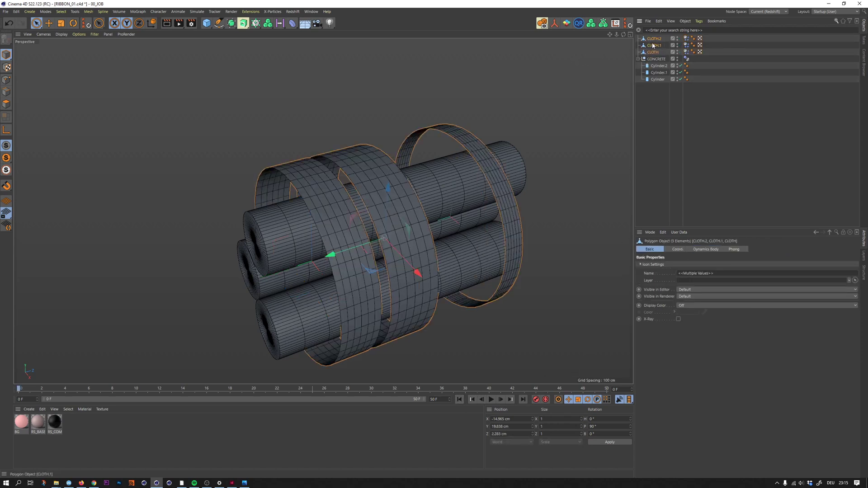
pyautogui.press('c')
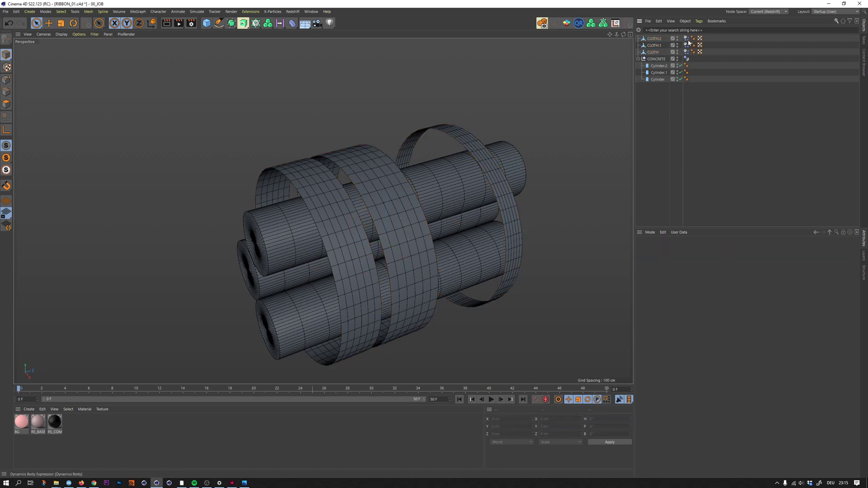
pyautogui.click(686, 38)
pyautogui.click(760, 279)
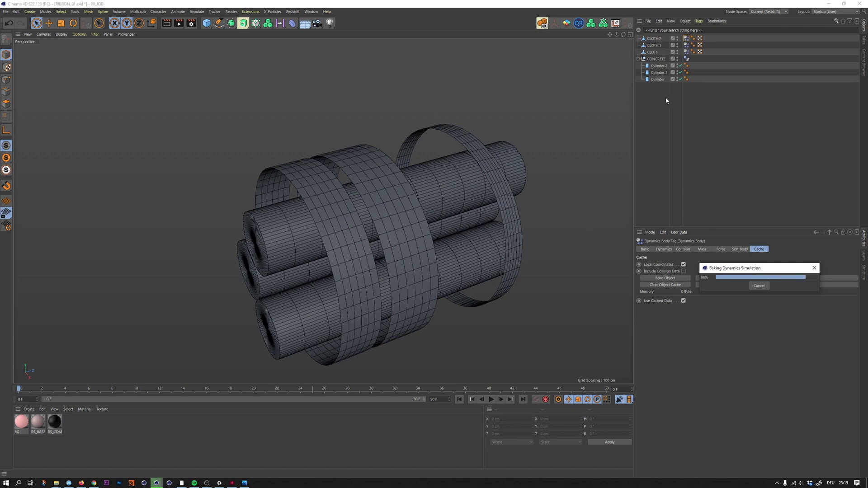
pyautogui.press('F8')
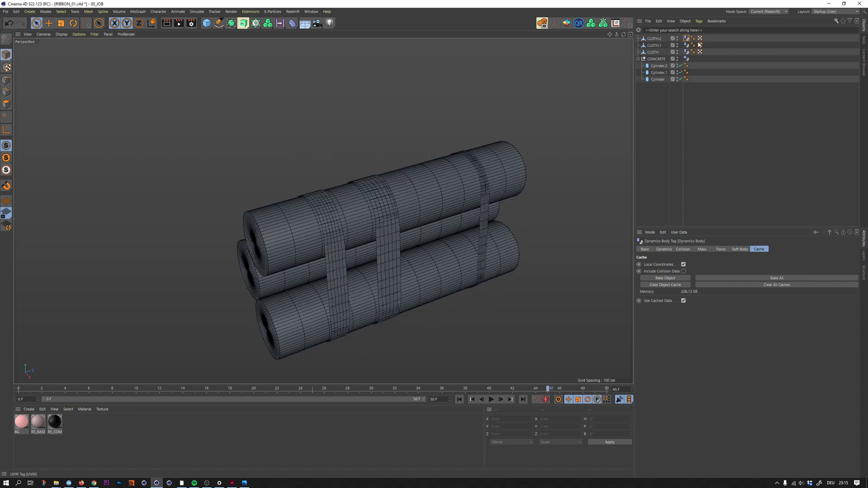
# Step: Delete the Dynamics Body tags from the three tightened CLOTH rings and scrub the timeline to check their shape
pyautogui.keyDown('shift'); pyautogui.click(687, 53); pyautogui.keyUp('shift')
pyautogui.press('Delete')
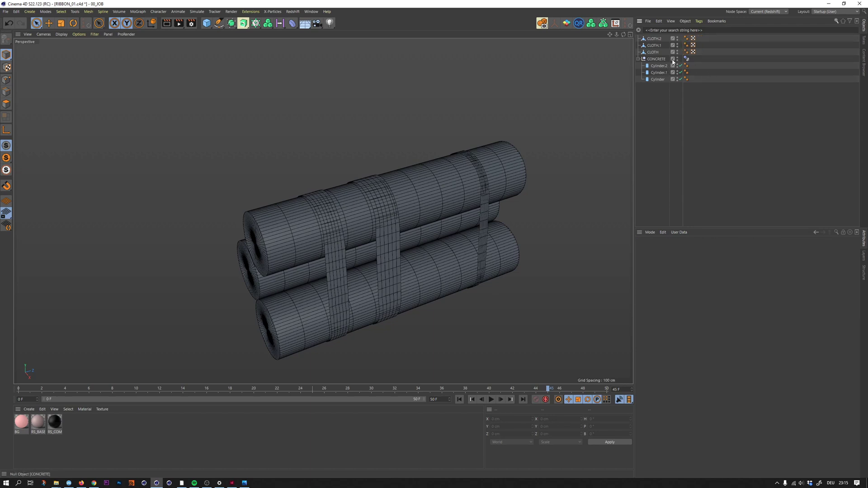
pyautogui.click(639, 60)
pyautogui.click(652, 52)
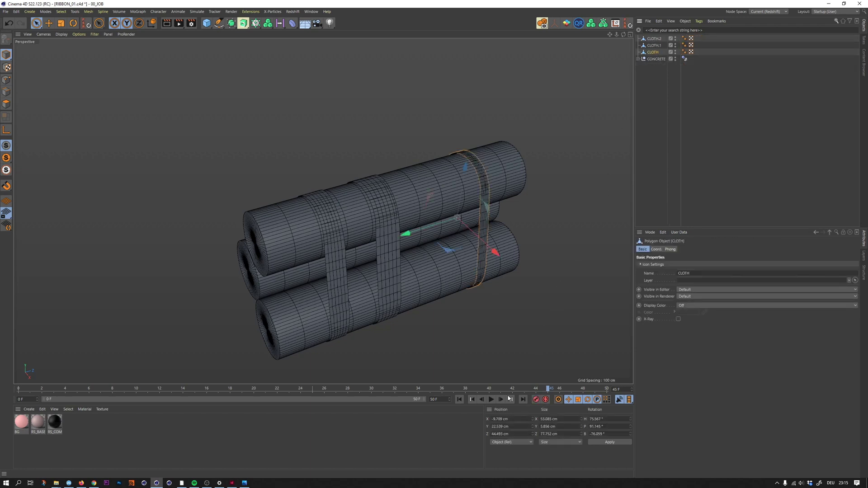
pyautogui.moveTo(486, 391); pyautogui.dragTo(230, 390)
pyautogui.click(414, 369)
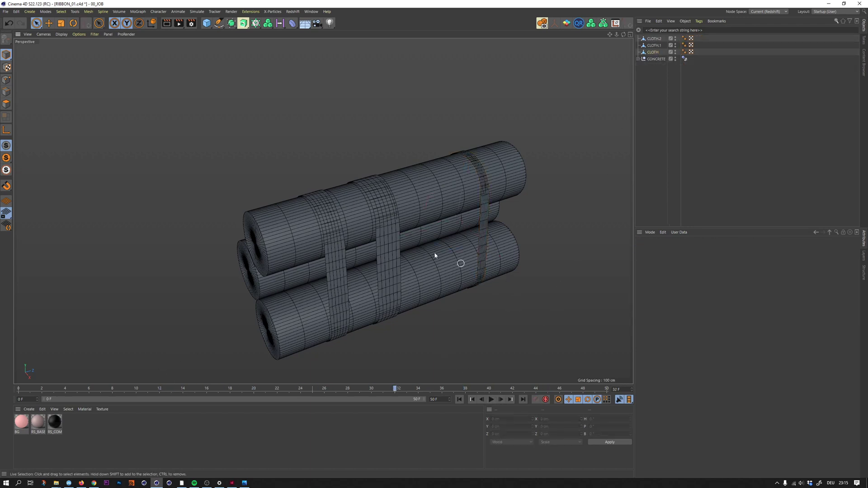
# Step: Add a Cloth Surface for each of the three CLOTH straps and nest each strap inside its own generator
pyautogui.keyDown('alt'); pyautogui.moveTo(392, 237); pyautogui.dragTo(312, 216); pyautogui.keyUp('alt')
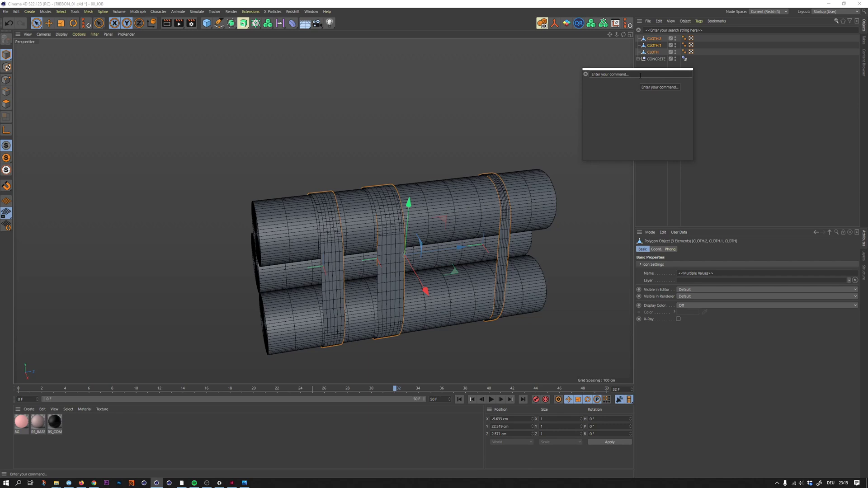
pyautogui.write('cloth')
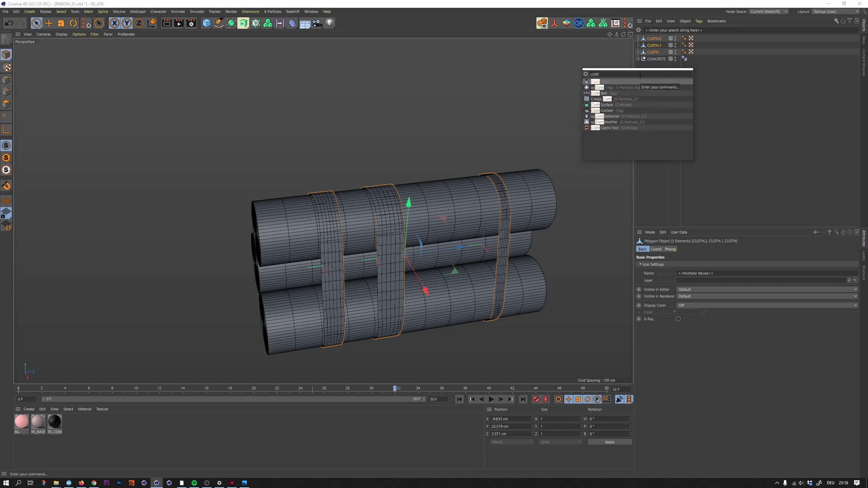
pyautogui.click(601, 105)
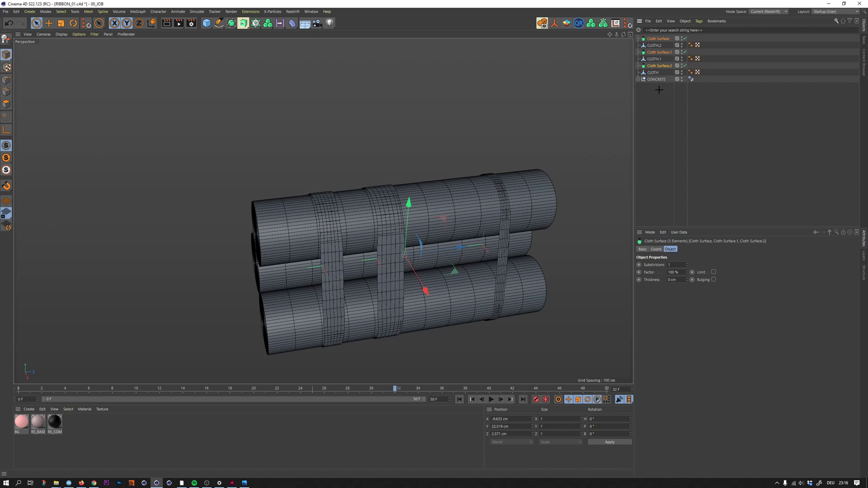
pyautogui.moveTo(649, 73); pyautogui.dragTo(658, 39)
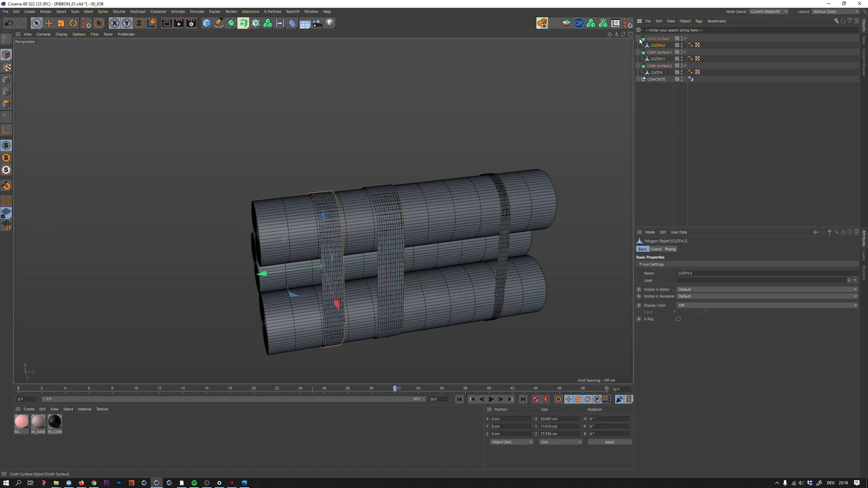
pyautogui.click(638, 38)
pyautogui.click(638, 45)
pyautogui.click(638, 52)
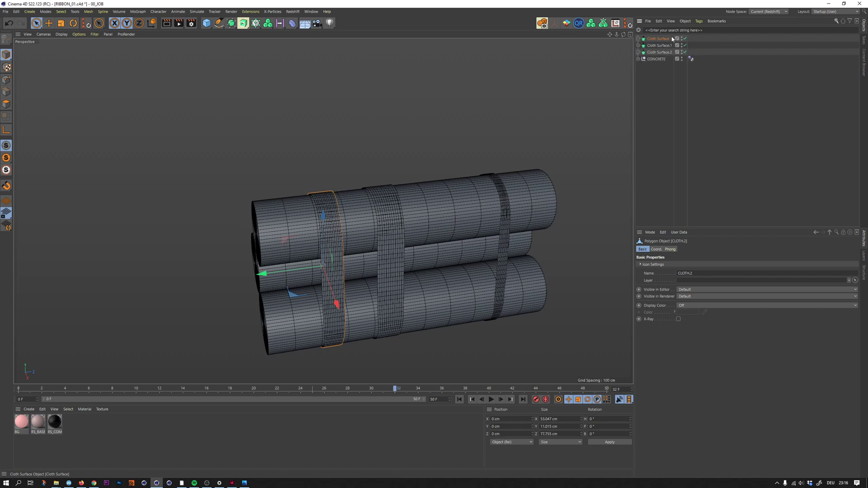
# Step: Set the subdivisions of all three Cloth Surface objects to 0
pyautogui.moveTo(672, 38); pyautogui.dragTo(654, 54)
pyautogui.write('0')
pyautogui.press('Return')
pyautogui.moveTo(373, 212); pyautogui.dragTo(418, 205)
pyautogui.doubleClick(671, 265)
pyautogui.write('0')
pyautogui.press('Return')
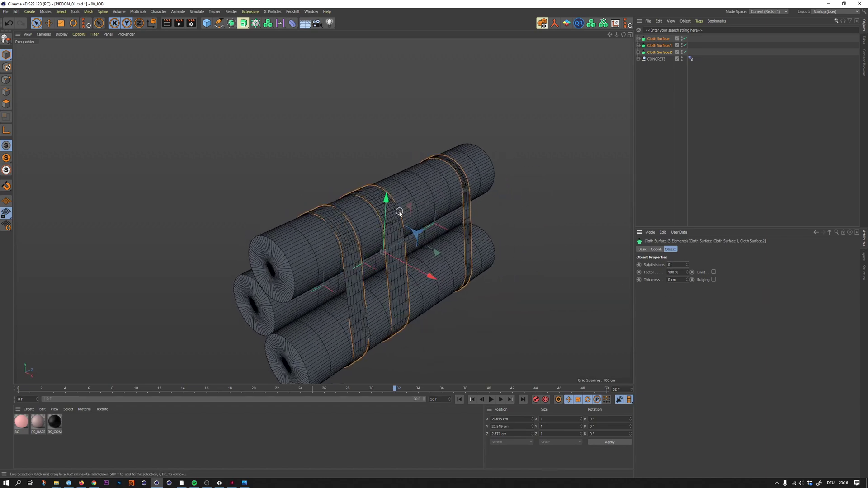
# Step: Give all three Cloth Surface objects a thickness of 0.5 cm
pyautogui.scroll(6, 398, 222)
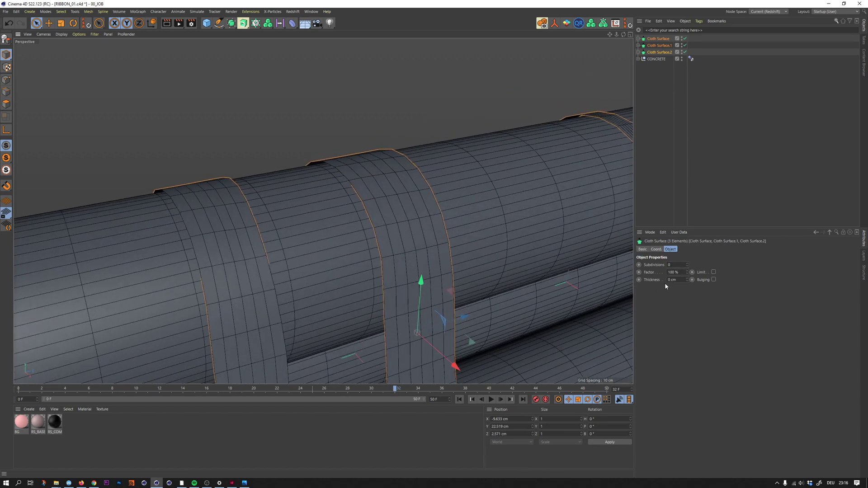
pyautogui.scroll(-4, 474, 222)
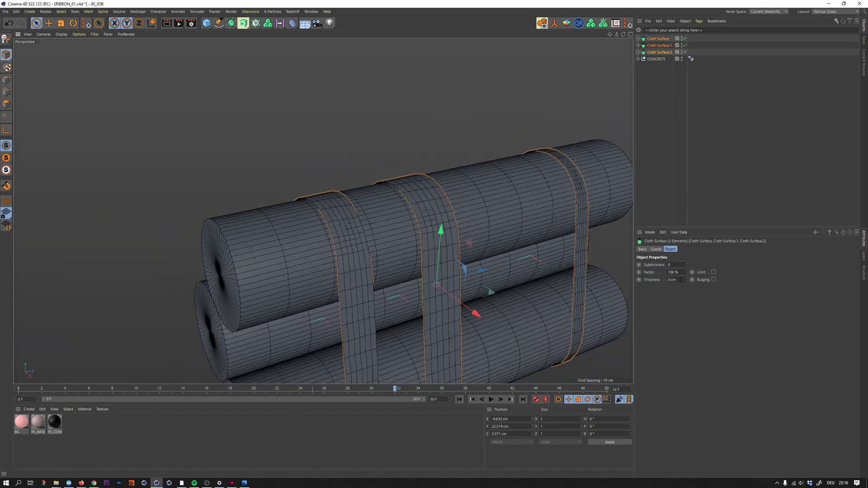
pyautogui.write('0.5')
pyautogui.press('Return')
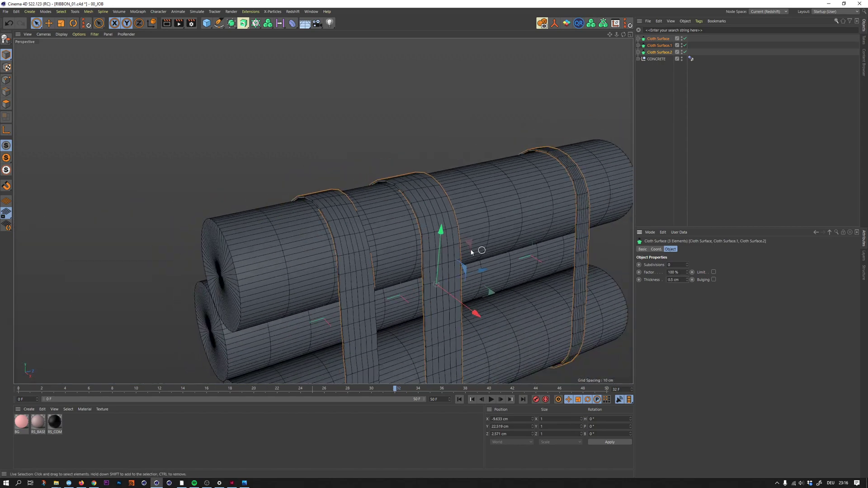
# Step: Inspect the thickened straps around the concrete cylinders up close and from several angles
pyautogui.scroll(3, 452, 224)
pyautogui.click(674, 279)
pyautogui.keyDown('alt'); pyautogui.moveTo(436, 193); pyautogui.dragTo(487, 194); pyautogui.keyUp('alt')
pyautogui.keyDown('alt'); pyautogui.moveTo(418, 188); pyautogui.dragTo(320, 235, button='right'); pyautogui.keyUp('alt')
pyautogui.keyDown('alt'); pyautogui.moveTo(406, 205); pyautogui.dragTo(314, 210); pyautogui.keyUp('alt')
pyautogui.click(314, 210)
pyautogui.scroll(-3, 488, 209)
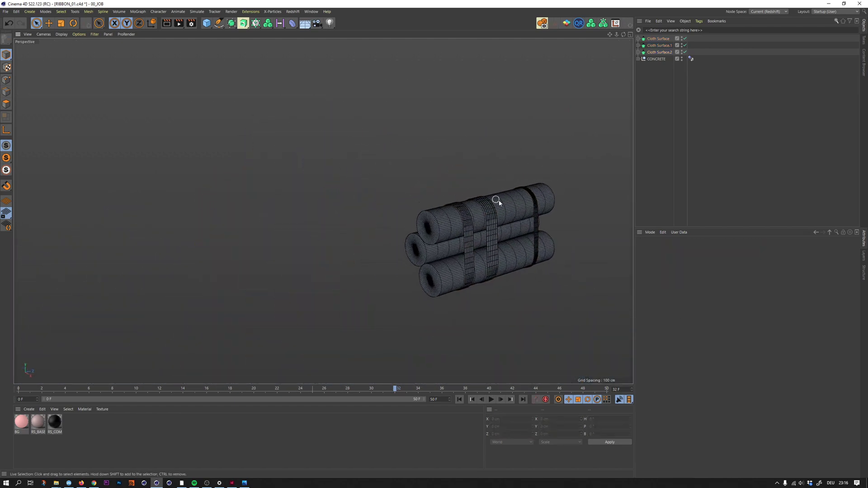
pyautogui.keyDown('alt'); pyautogui.moveTo(503, 206); pyautogui.dragTo(388, 140); pyautogui.keyUp('alt')
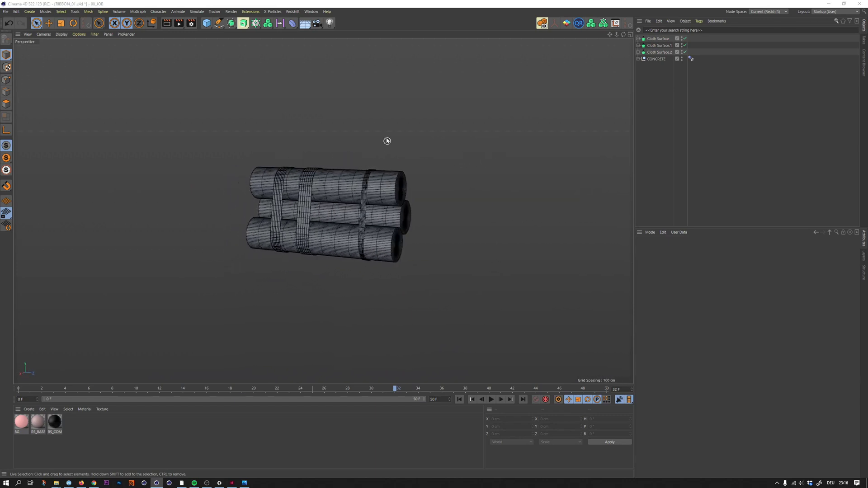
# Step: Switch to the Photos viewer and compare the finished 15_Megascan_01 reference renders of the strapped concrete cylinders
pyautogui.press('super+Tab')
pyautogui.hotkey('alt', 'Tab')
pyautogui.hotkey('alt', 'Tab')
pyautogui.press('Left')
pyautogui.press('Left')
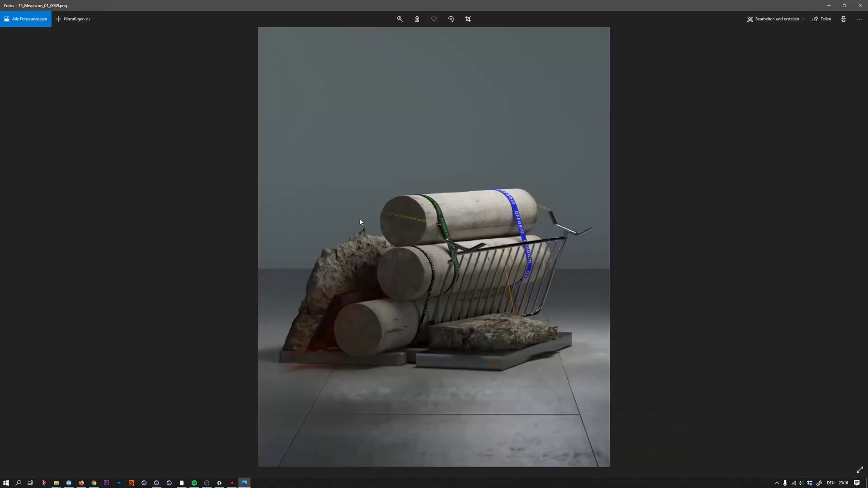
pyautogui.press('Left')
pyautogui.press('Right')
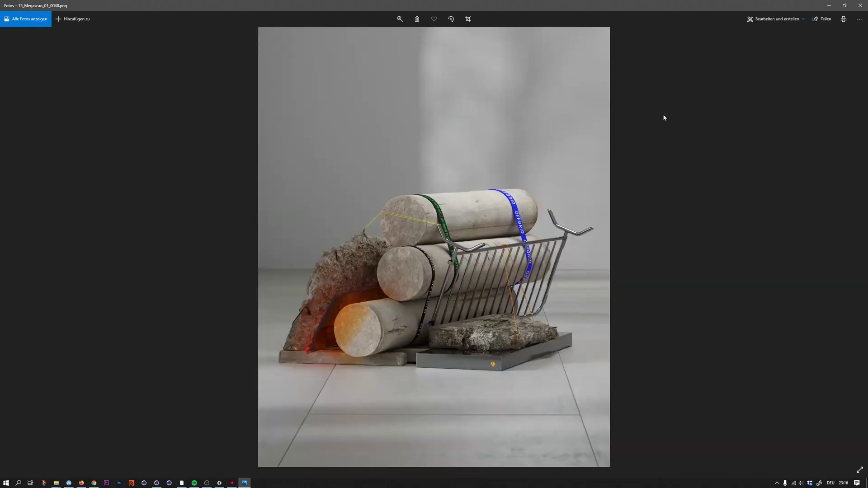